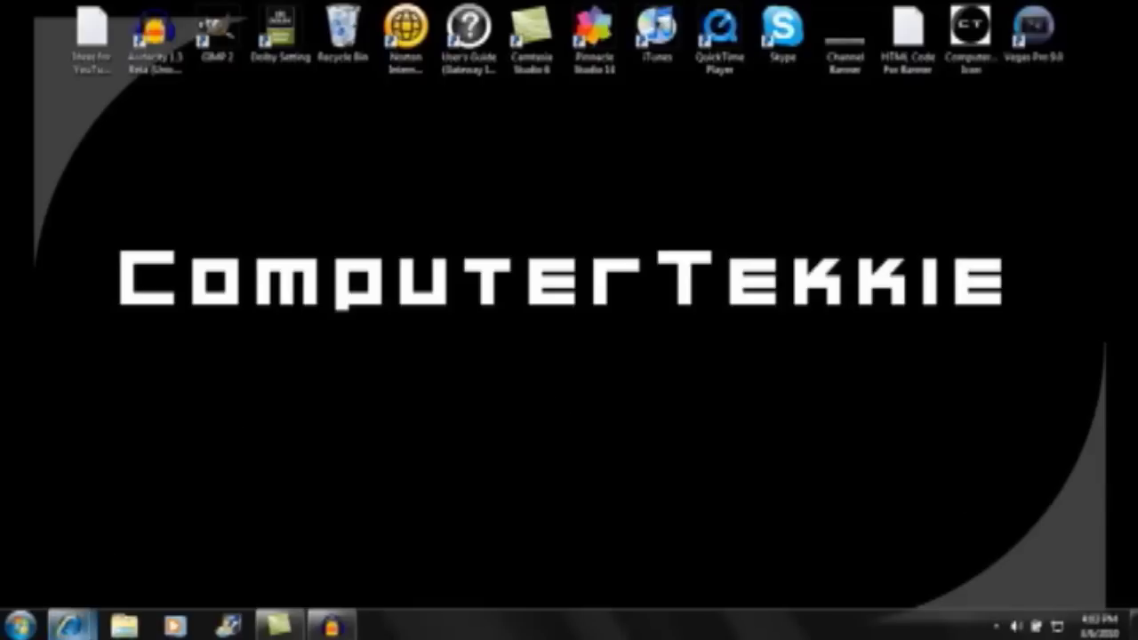
Bring up the Internet Explorer window showing the Audacity Download page
{"action": "mouse_move", "coordinate": [69, 625]}
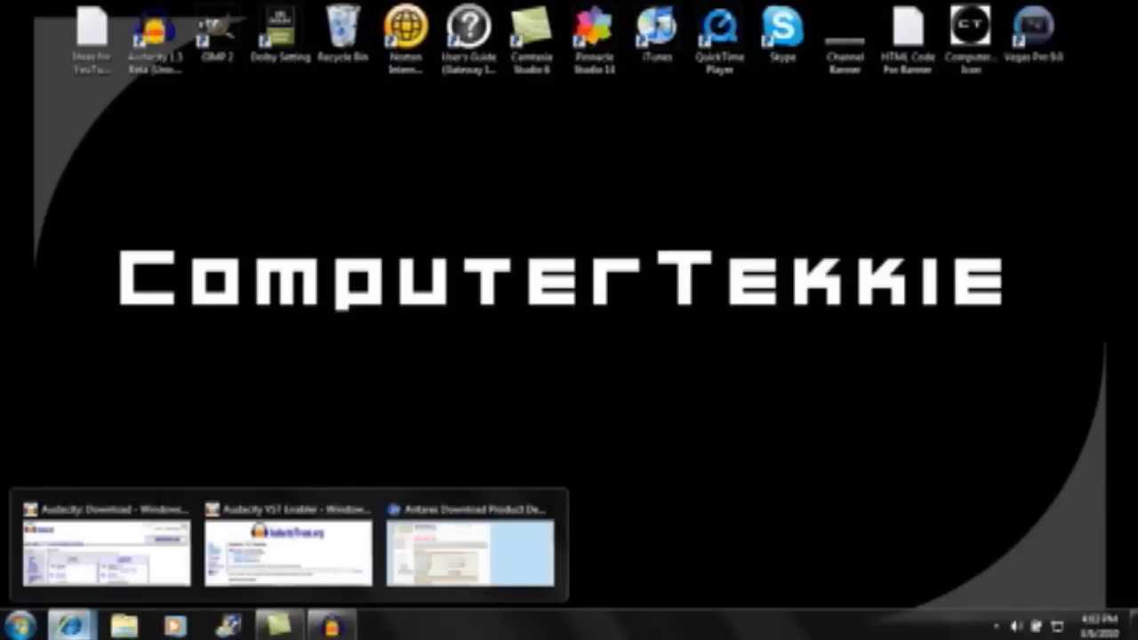
{"action": "left_click", "coordinate": [93, 562]}
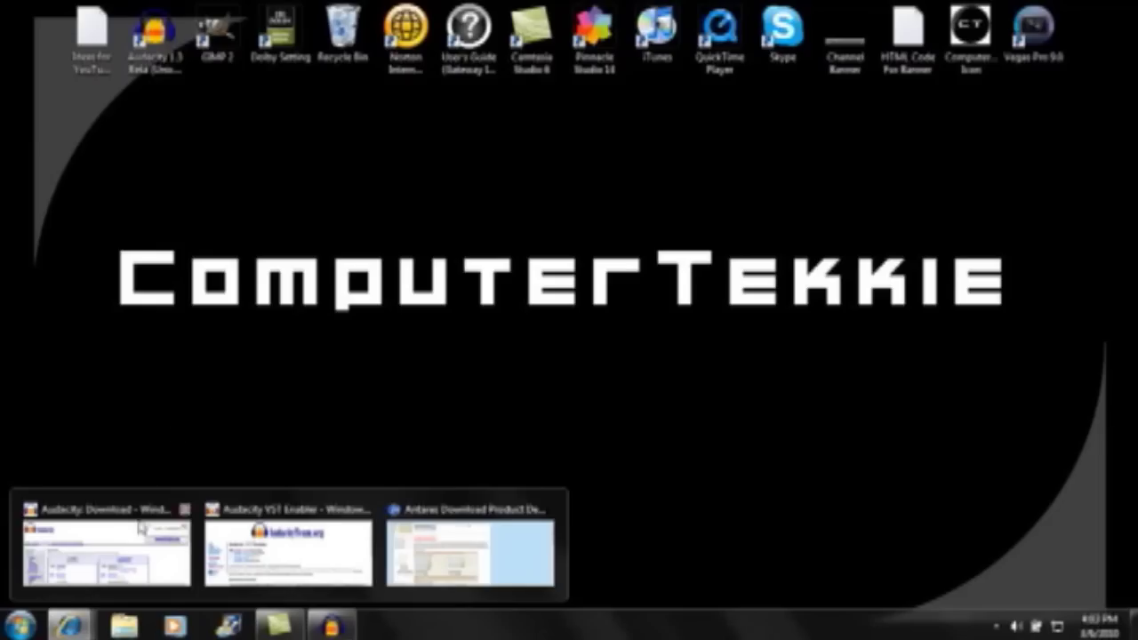
Follow the 1.3 Beta Windows download to the SourceForge Audacity file listing
{"action": "left_click", "coordinate": [140, 528]}
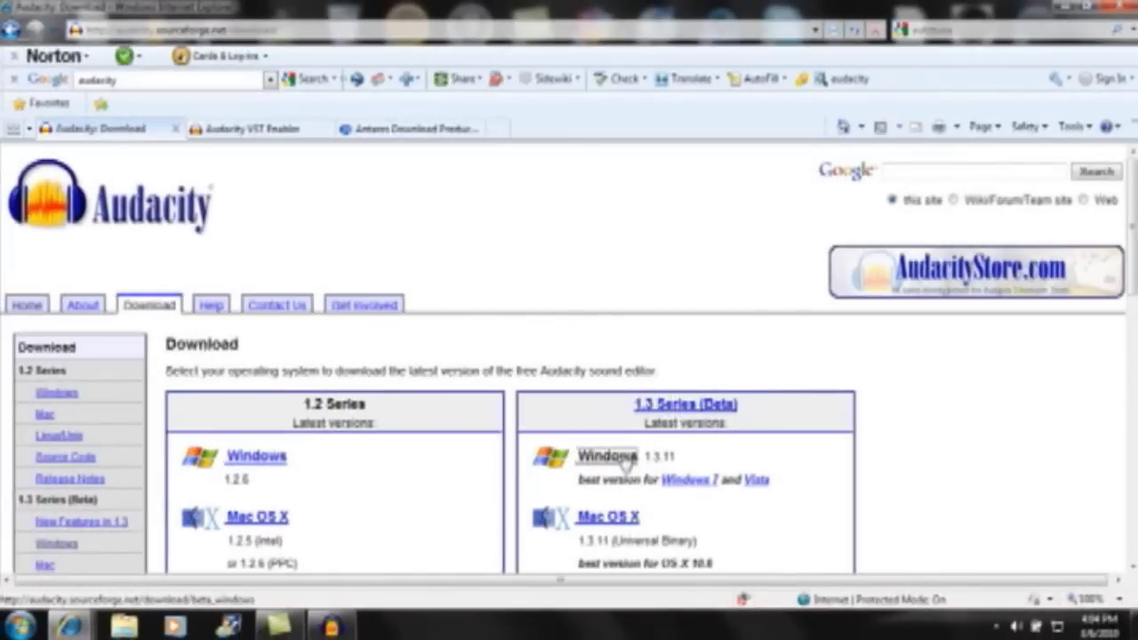
{"action": "left_click", "coordinate": [625, 462]}
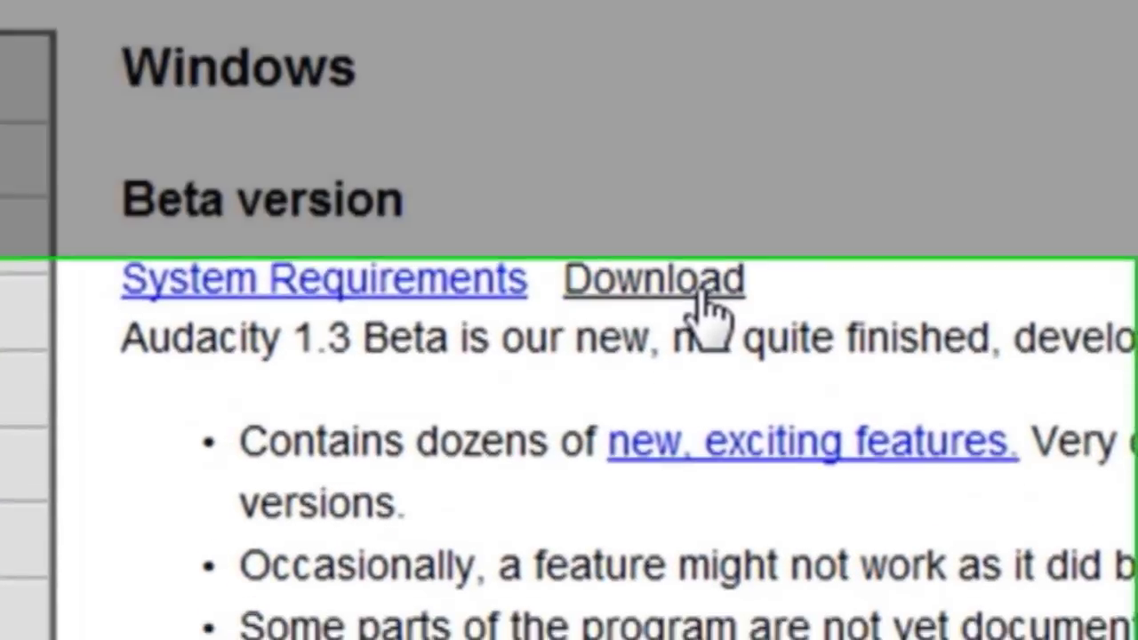
{"action": "left_click", "coordinate": [706, 283]}
{"action": "scroll", "coordinate": [711, 89], "scroll_direction": "down", "scroll_amount": 1}
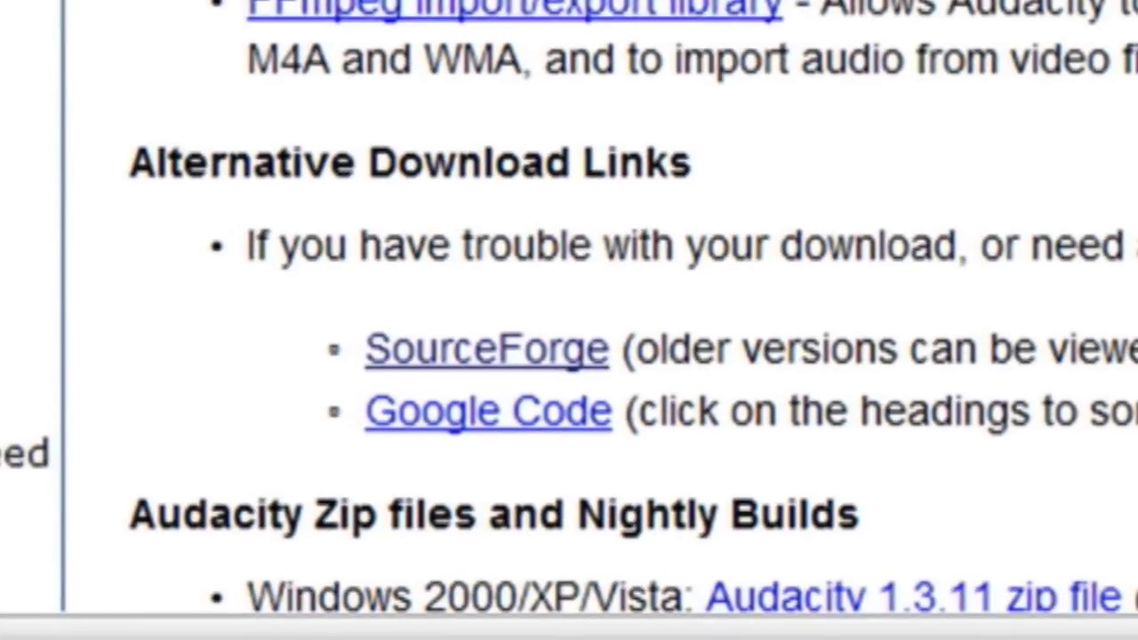
{"action": "left_click", "coordinate": [590, 373]}
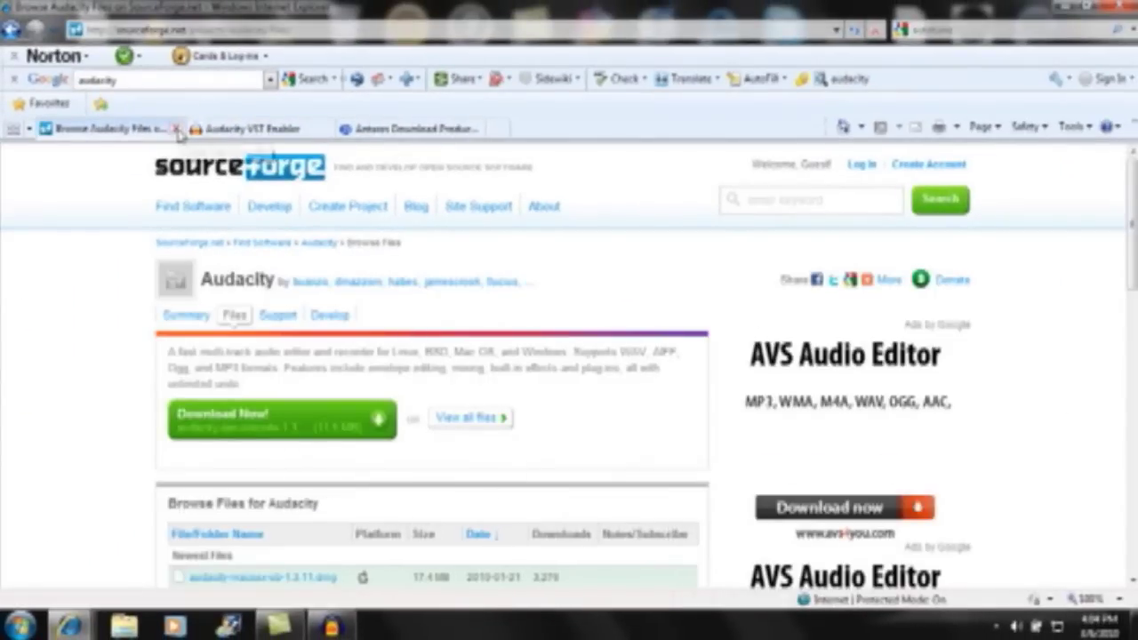
Close the SourceForge page and download vst-bridge-1.1.exe from the Audacity VST Enabler page
{"action": "left_click", "coordinate": [177, 129]}
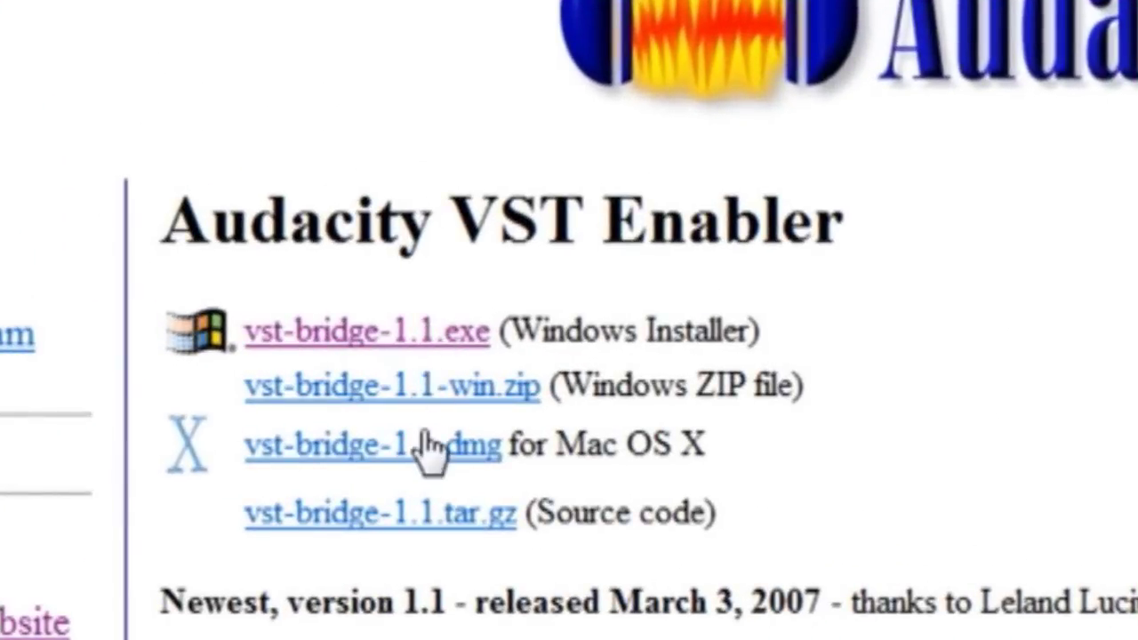
{"action": "left_click", "coordinate": [423, 332]}
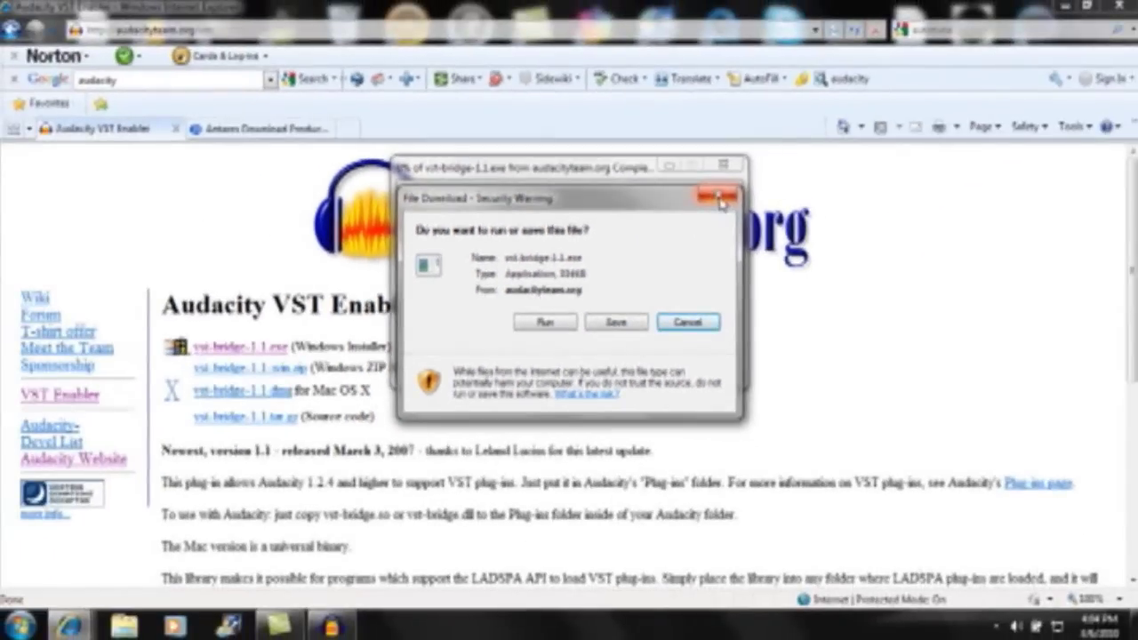
{"action": "left_click", "coordinate": [720, 197]}
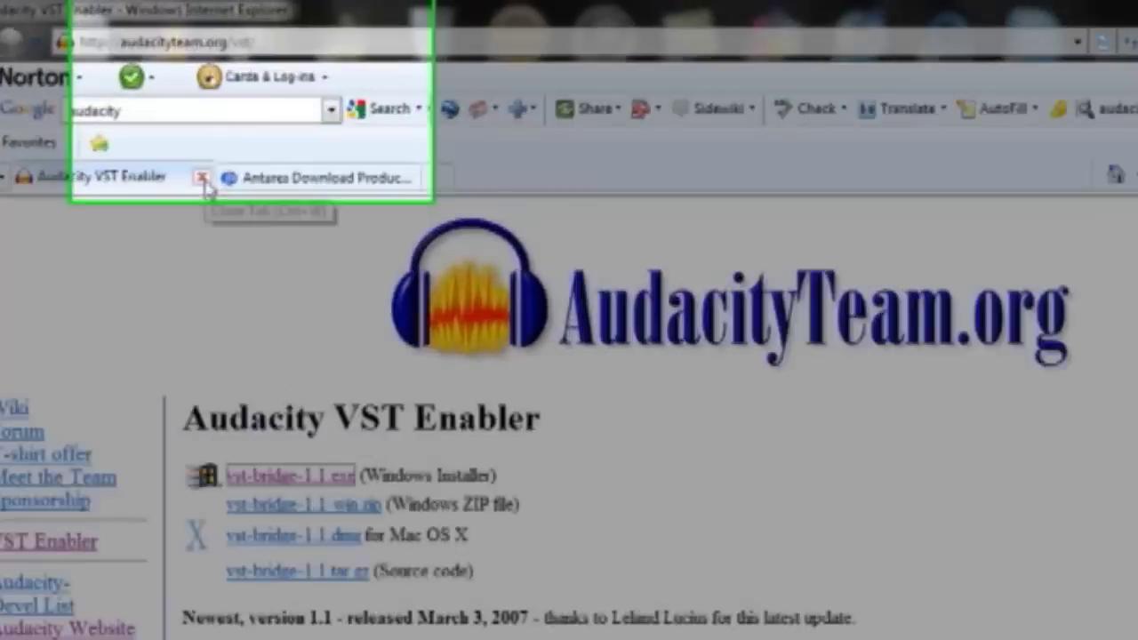
Start the Auto-Tune Evo VST PC demo download from the Antares Product Demos page
{"action": "left_click", "coordinate": [322, 127]}
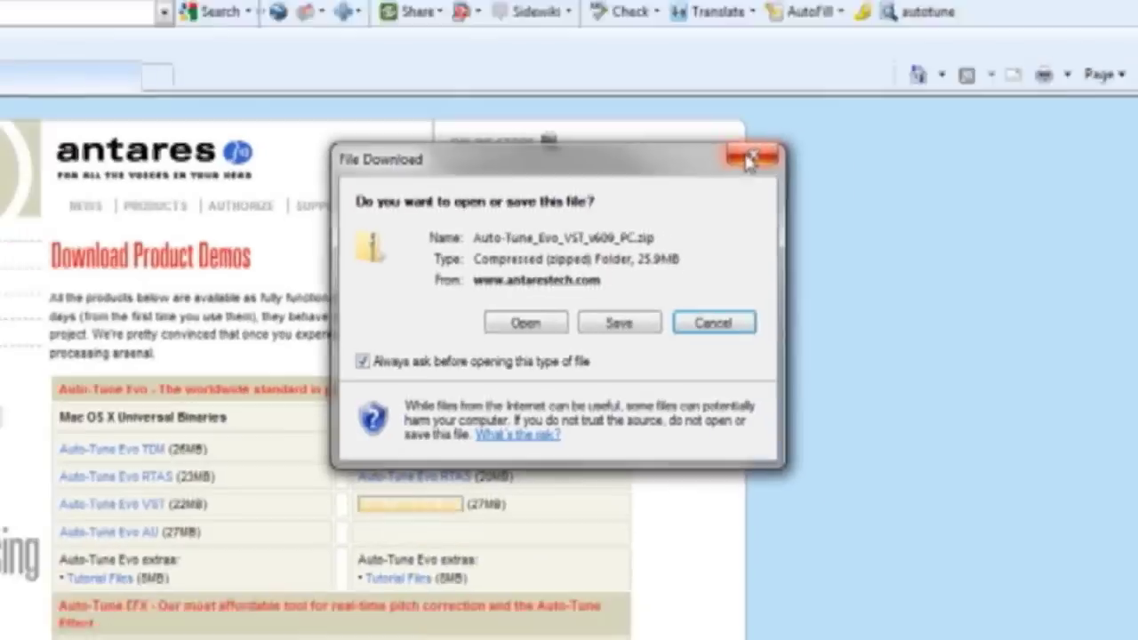
{"action": "left_click", "coordinate": [852, 44]}
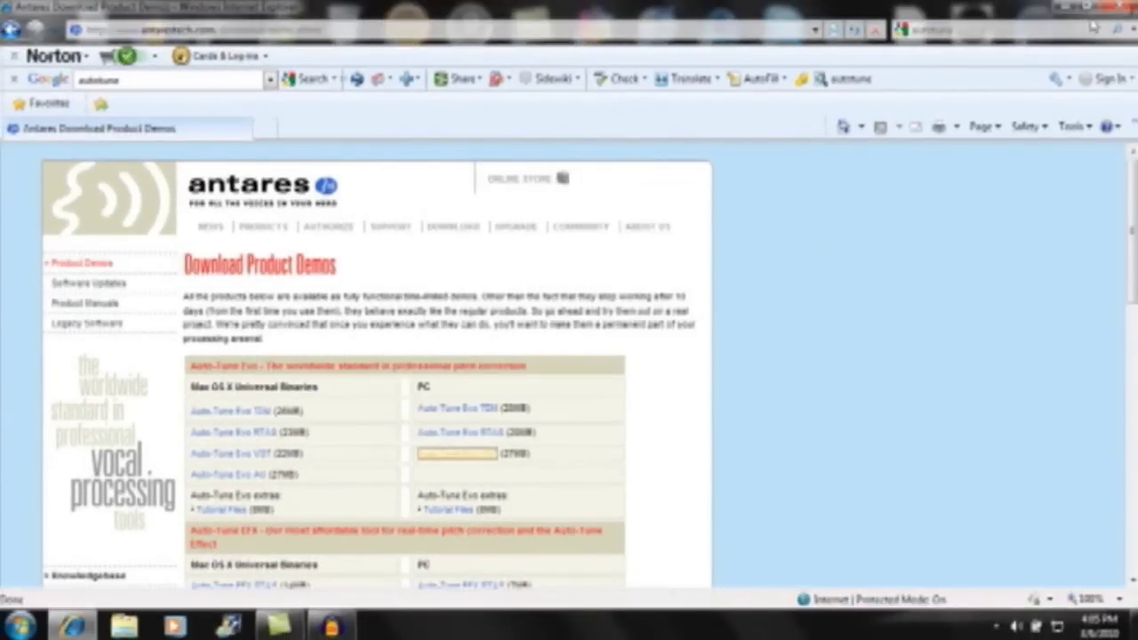
Check Documents for the Auto-Tune_Evo_VST_v609_PC zip and vst-bridge-1.1, then close Explorer
{"action": "left_click", "coordinate": [1114, 8]}
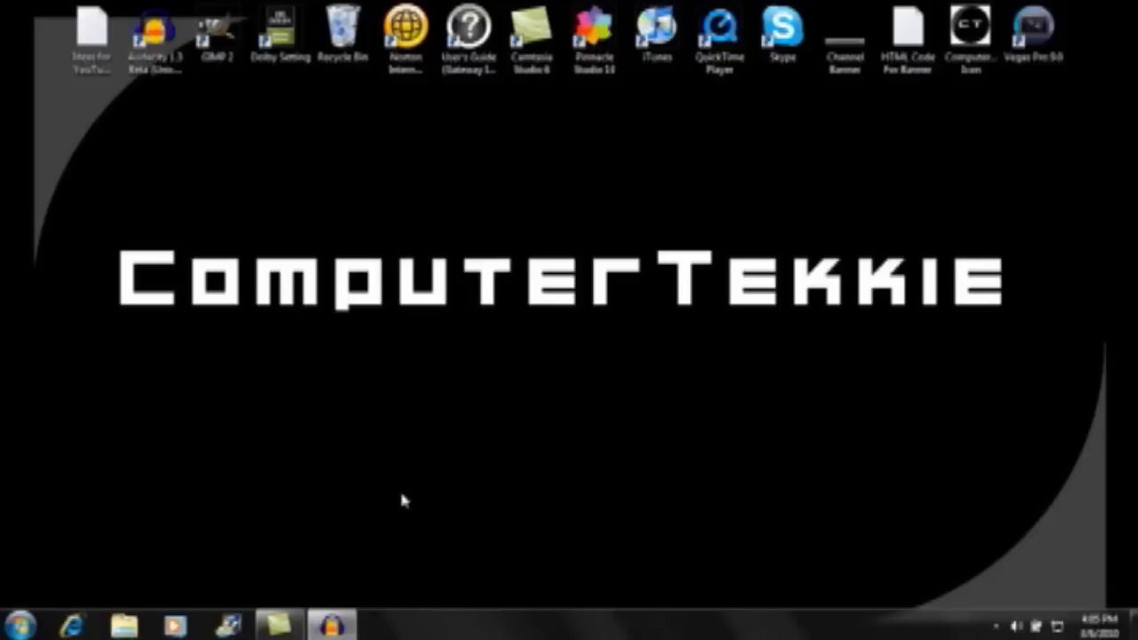
{"action": "left_click", "coordinate": [125, 625]}
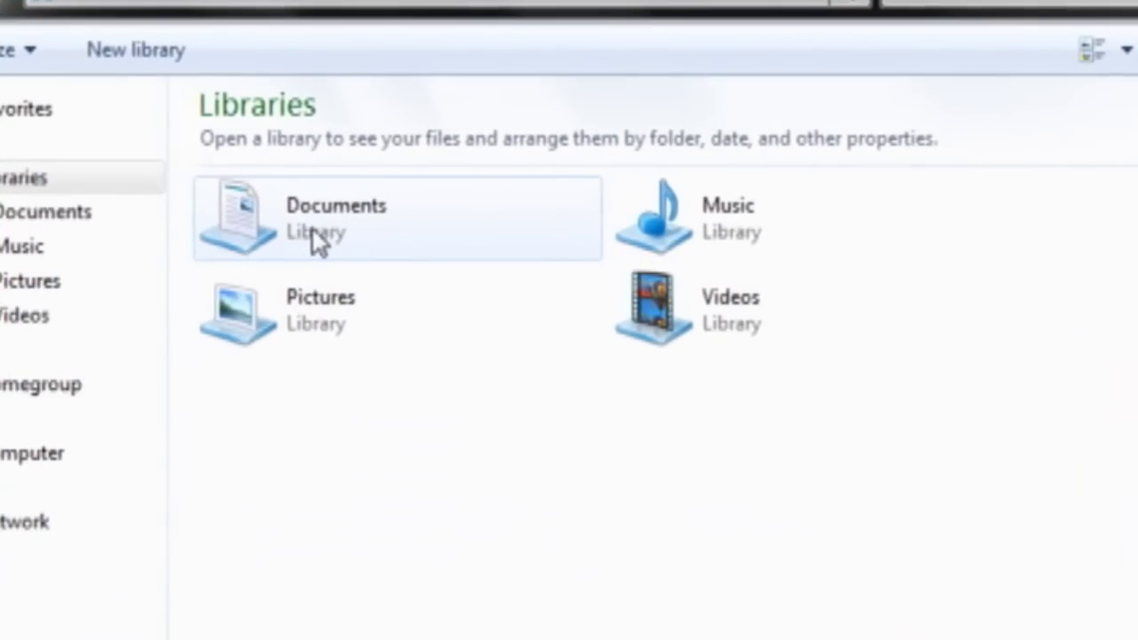
{"action": "double_click", "coordinate": [319, 235]}
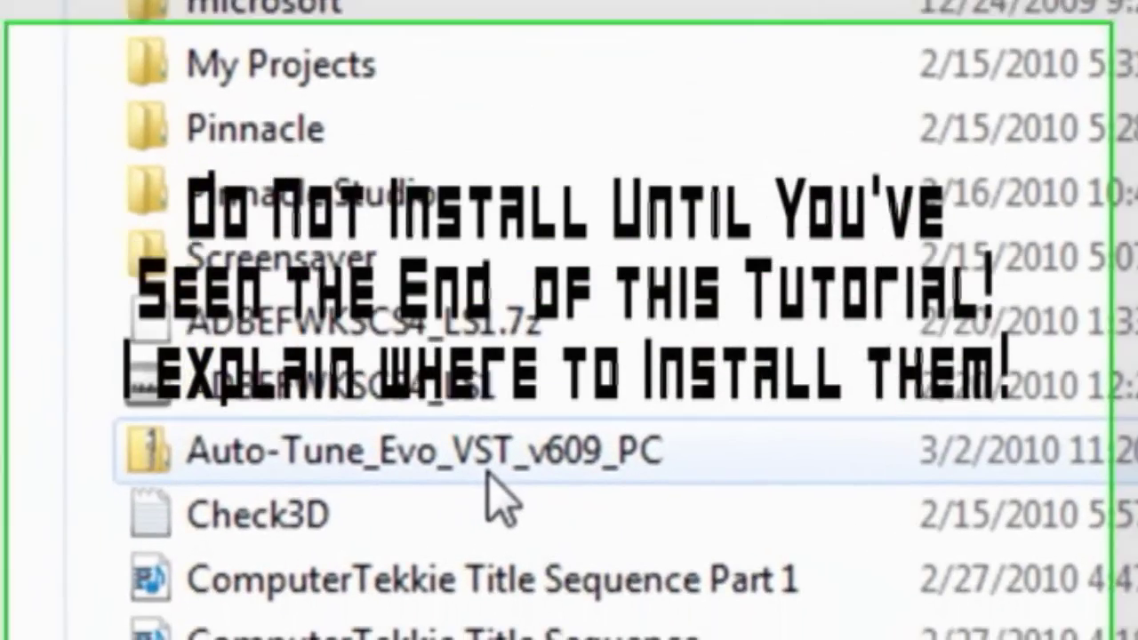
{"action": "left_click", "coordinate": [392, 589]}
{"action": "double_click", "coordinate": [507, 484]}
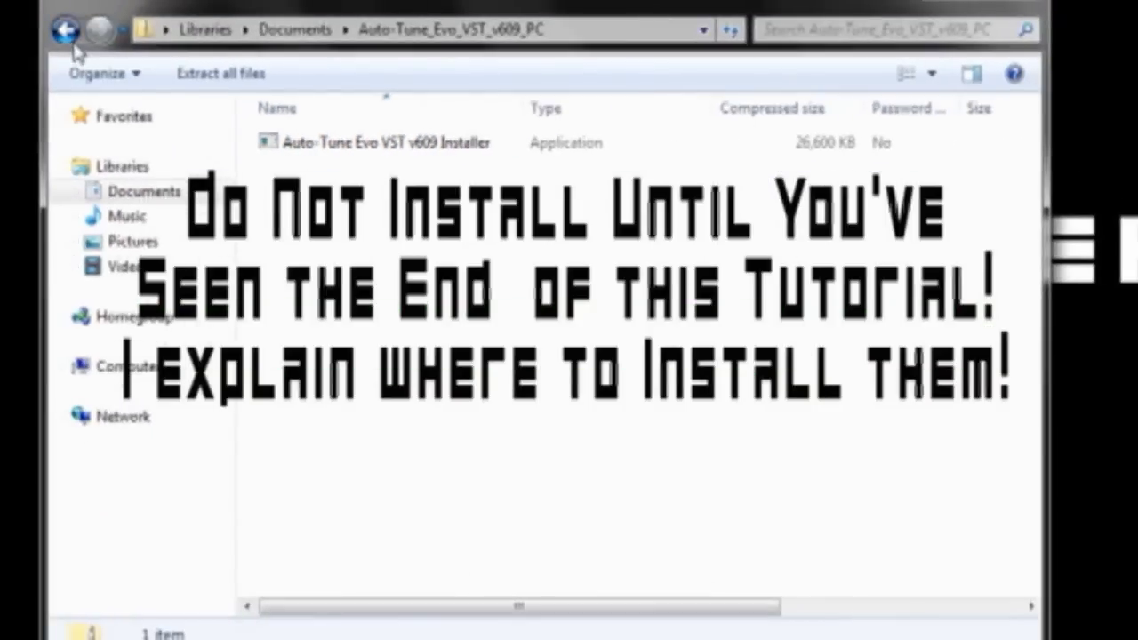
{"action": "left_click", "coordinate": [65, 30]}
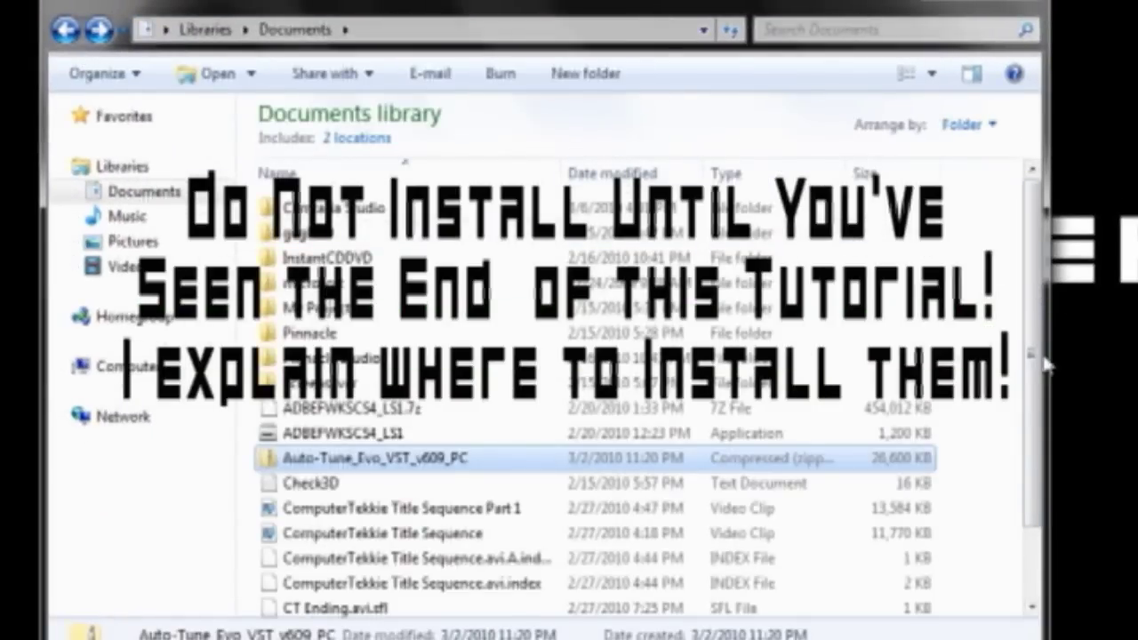
{"action": "scroll", "coordinate": [1045, 365], "scroll_direction": "down", "scroll_amount": 3}
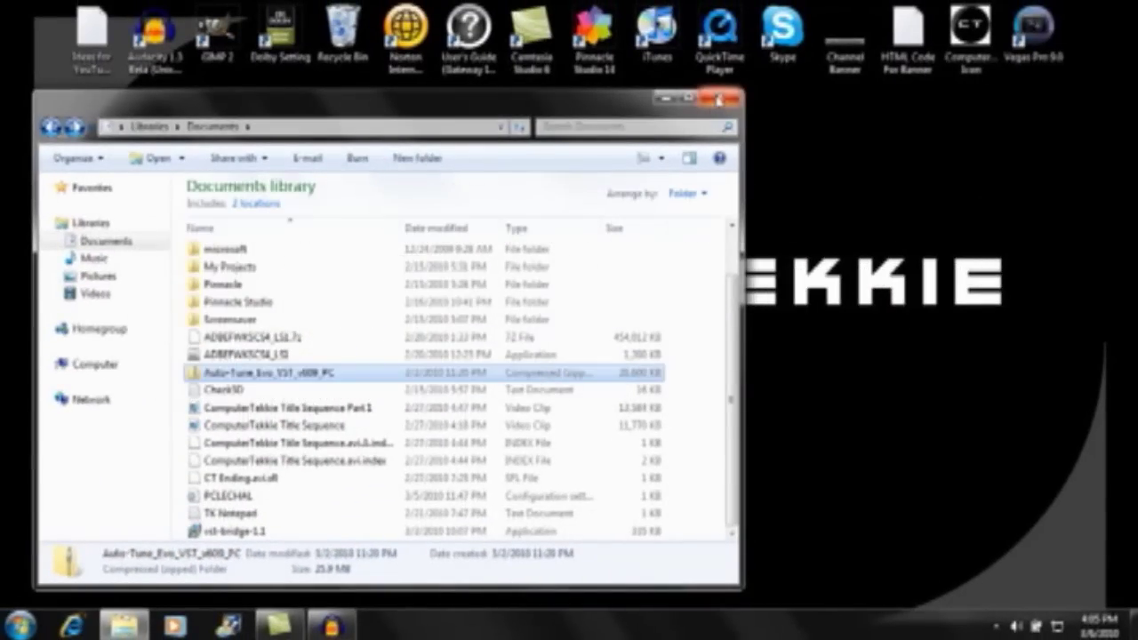
{"action": "left_click", "coordinate": [718, 99]}
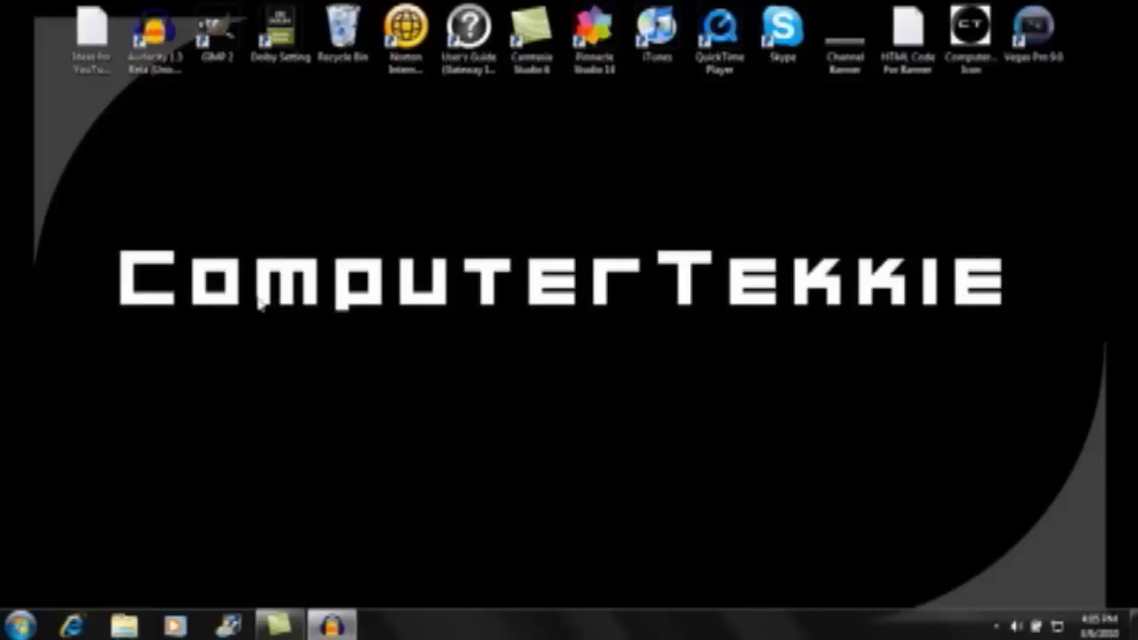
Record a roughly 3-second voice clip in Audacity and select the whole clip
{"action": "left_click", "coordinate": [337, 626]}
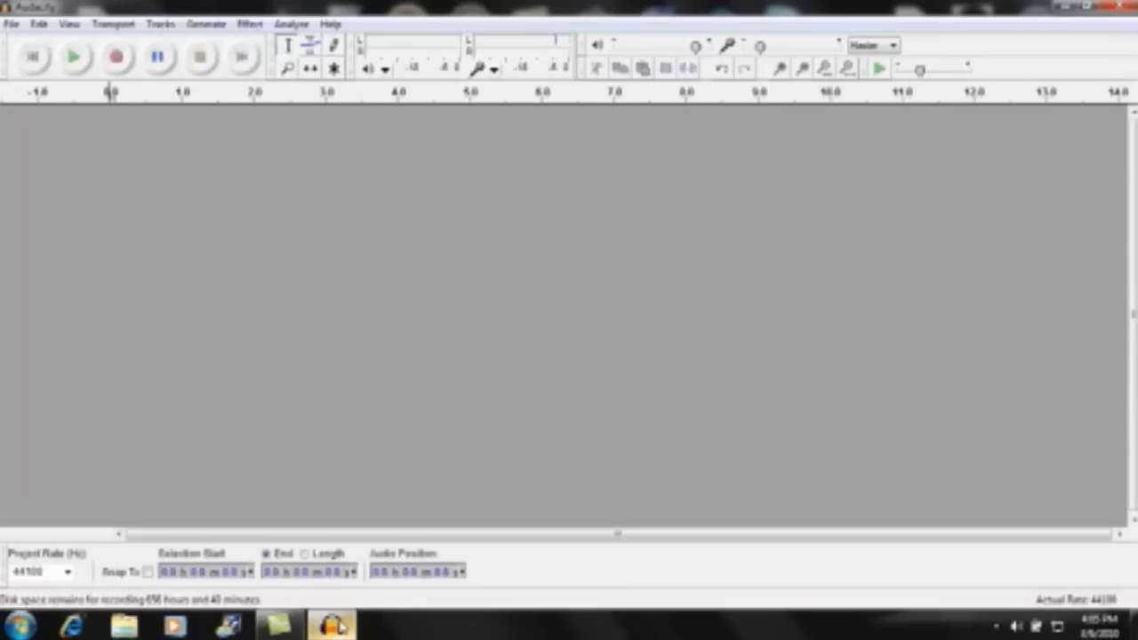
{"action": "left_click", "coordinate": [117, 57]}
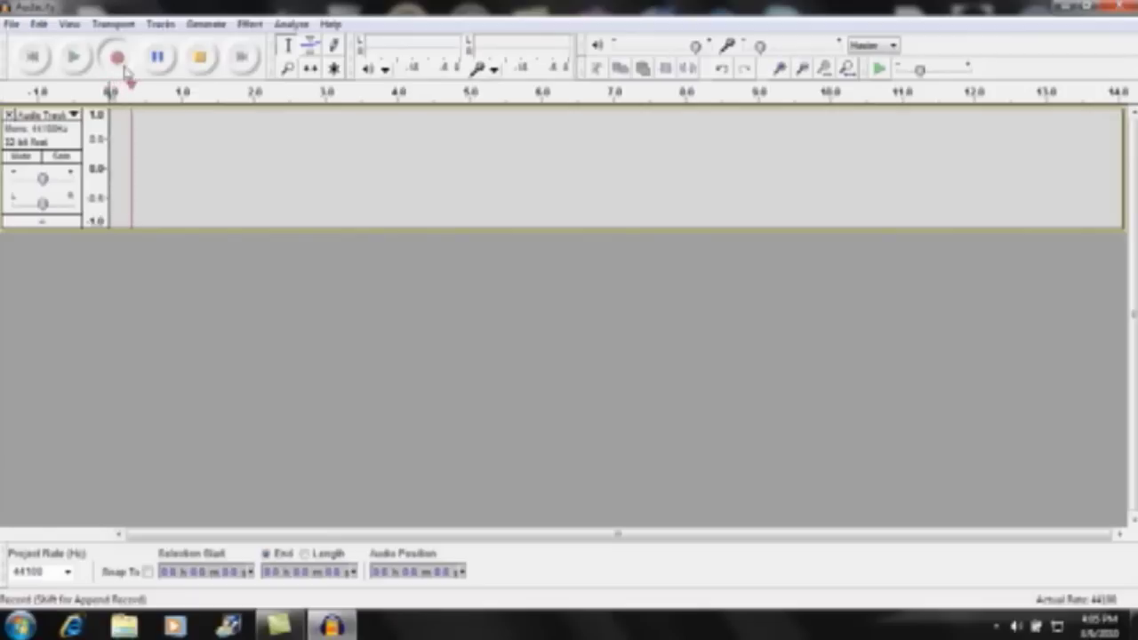
{"action": "left_click", "coordinate": [200, 58]}
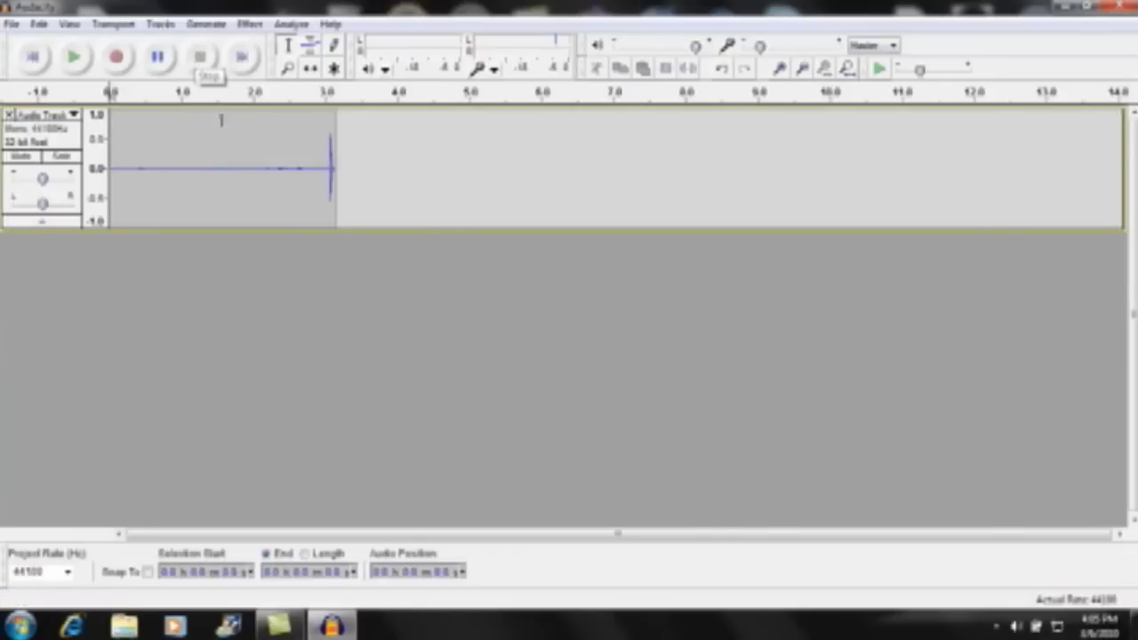
{"action": "left_click_drag", "start_coordinate": [336, 169], "coordinate": [109, 169]}
{"action": "left_click", "coordinate": [472, 270]}
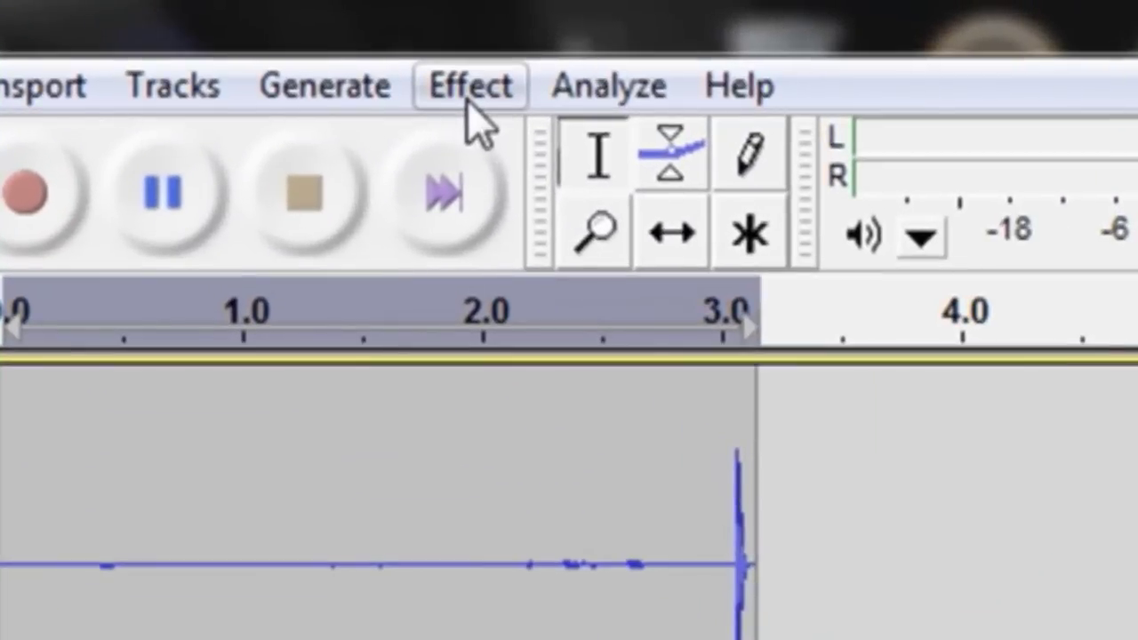
{"action": "left_click", "coordinate": [273, 37]}
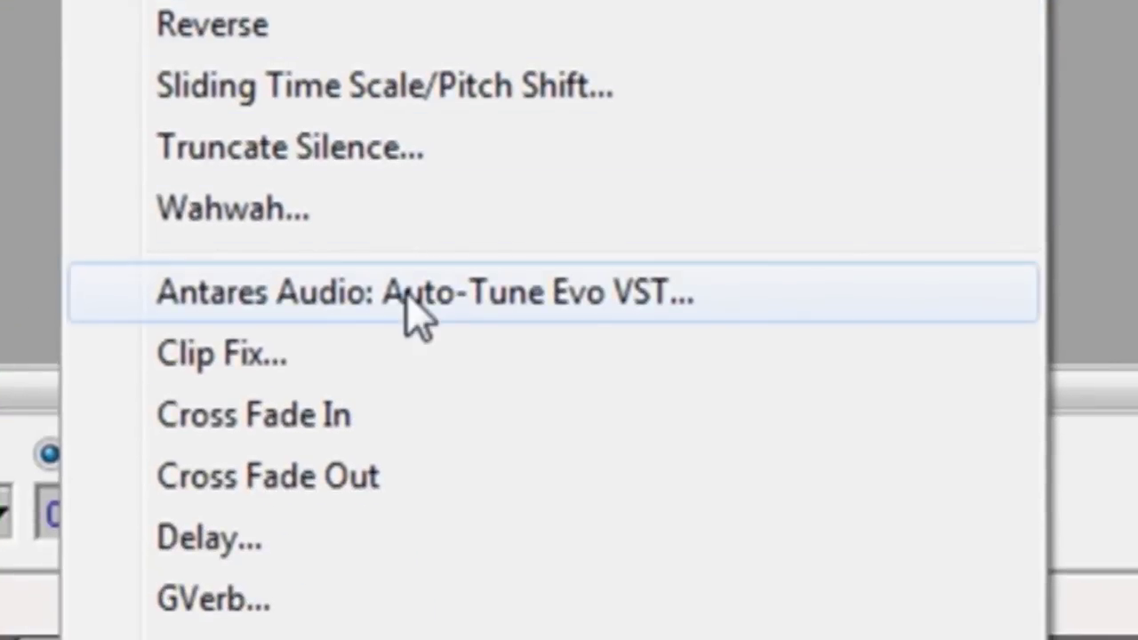
Apply Auto-Tune Evo to the clip and load The Real TPAIN preset file
{"action": "left_click", "coordinate": [410, 311]}
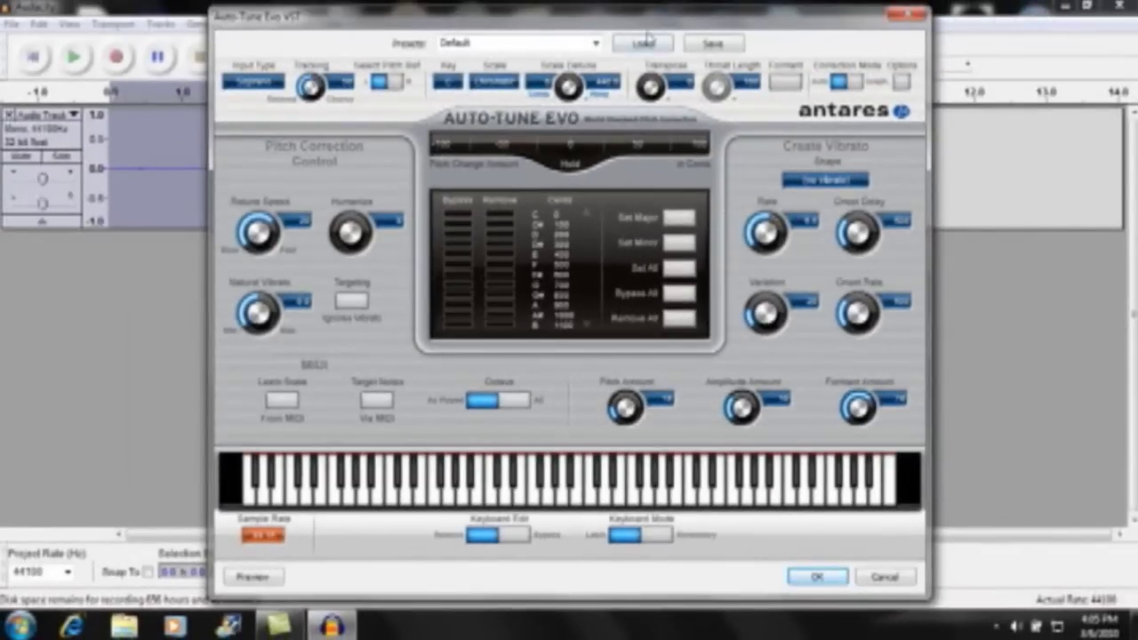
{"action": "left_click", "coordinate": [645, 41]}
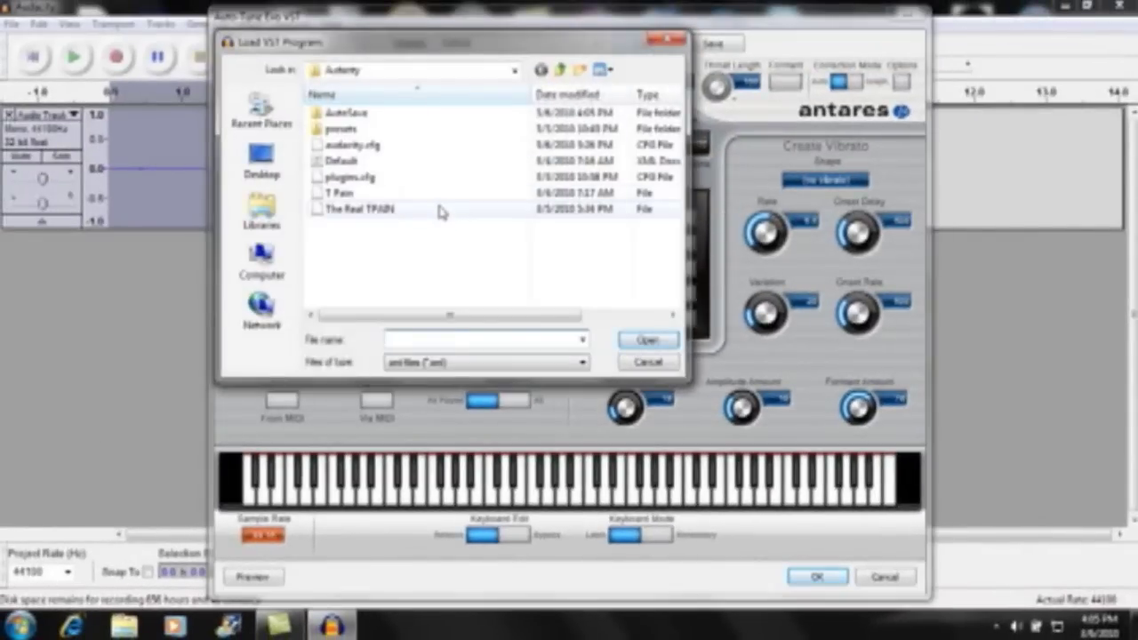
{"action": "double_click", "coordinate": [437, 208]}
{"action": "left_click", "coordinate": [654, 343]}
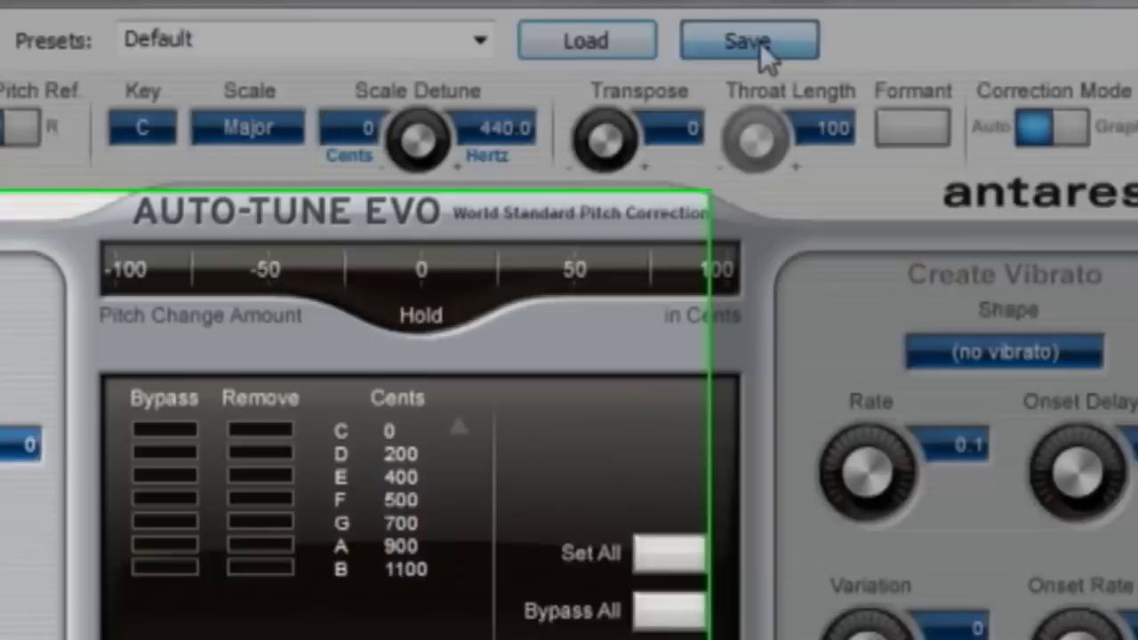
Save the Auto-Tune settings as preset 'T-PAIN' and apply the effect to the clip
{"action": "left_click", "coordinate": [633, 100]}
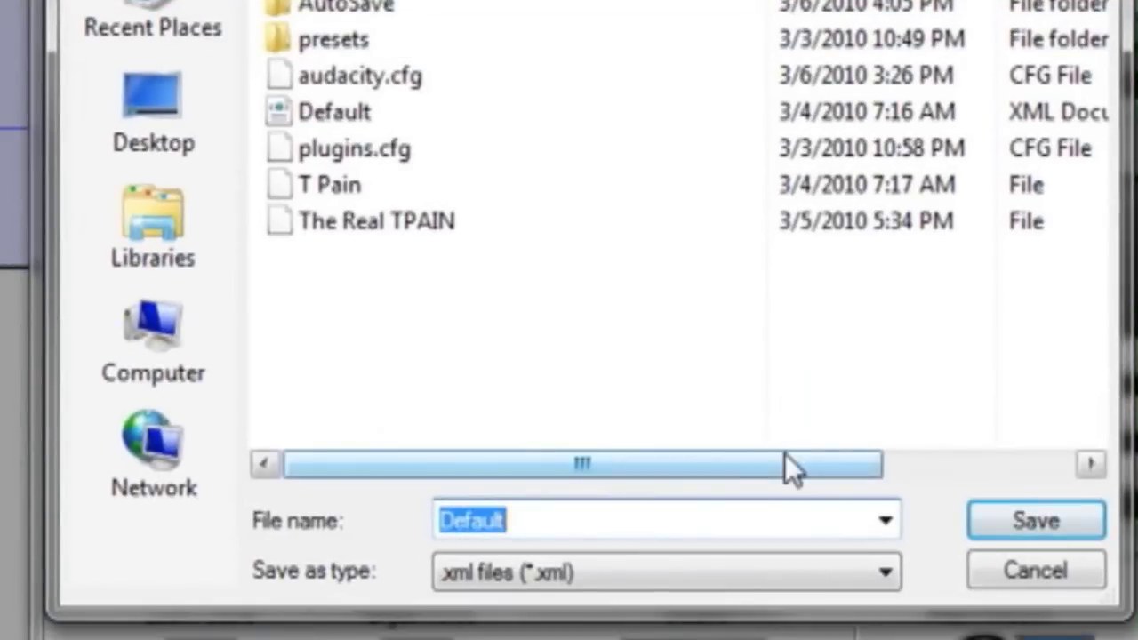
{"action": "type", "text": "T-"}
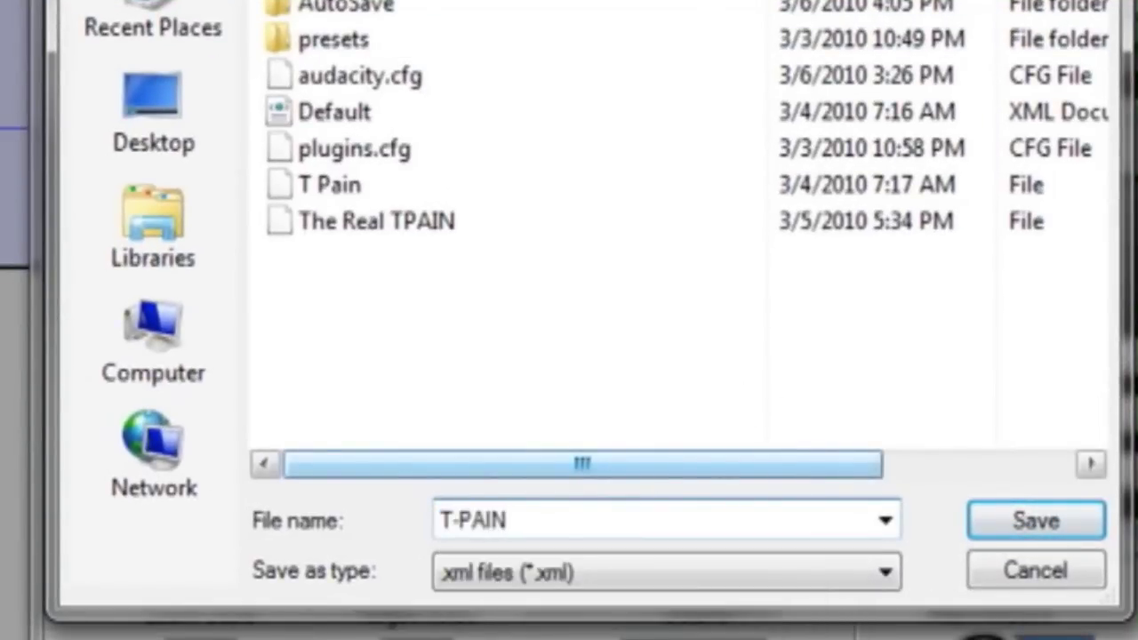
{"action": "type", "text": "PAIN"}
{"action": "left_click", "coordinate": [1085, 524]}
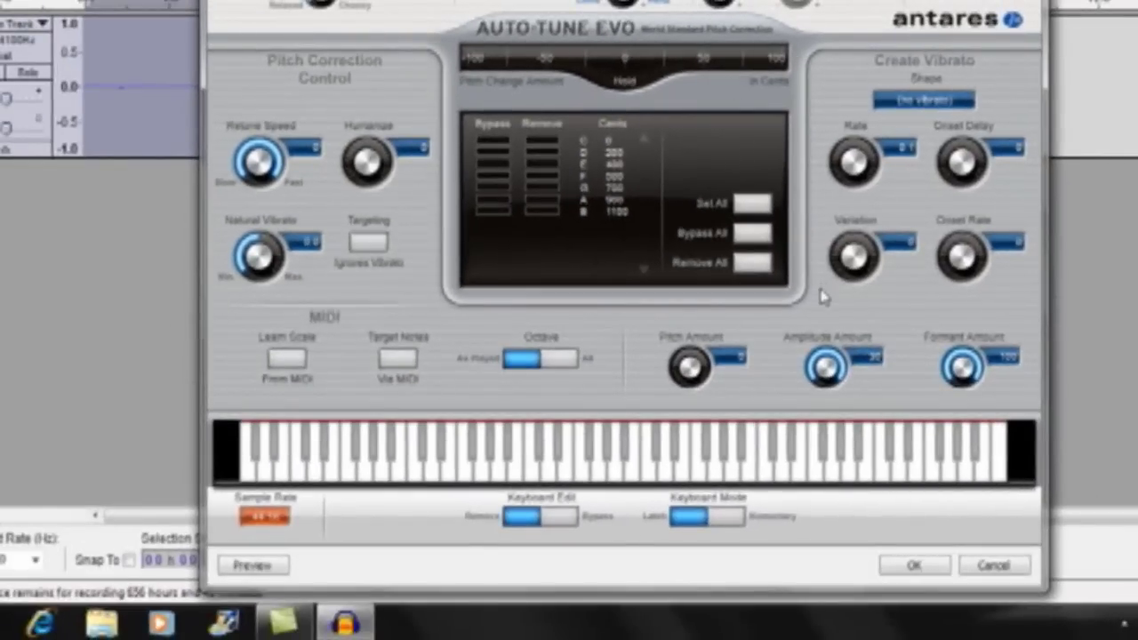
{"action": "left_click", "coordinate": [914, 566]}
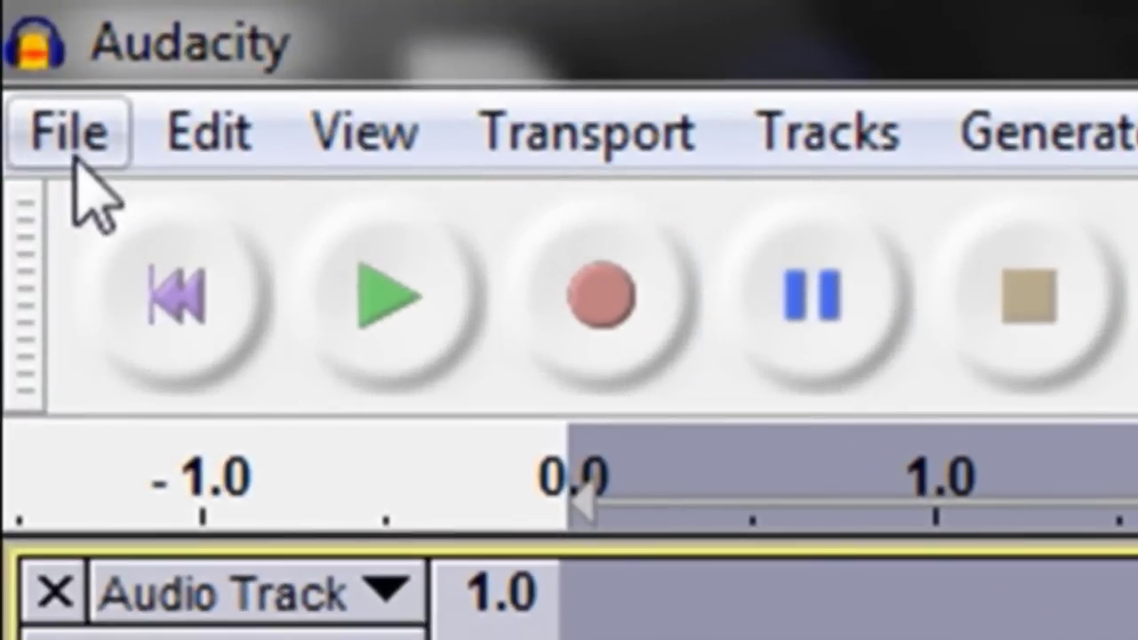
{"action": "left_click", "coordinate": [13, 27]}
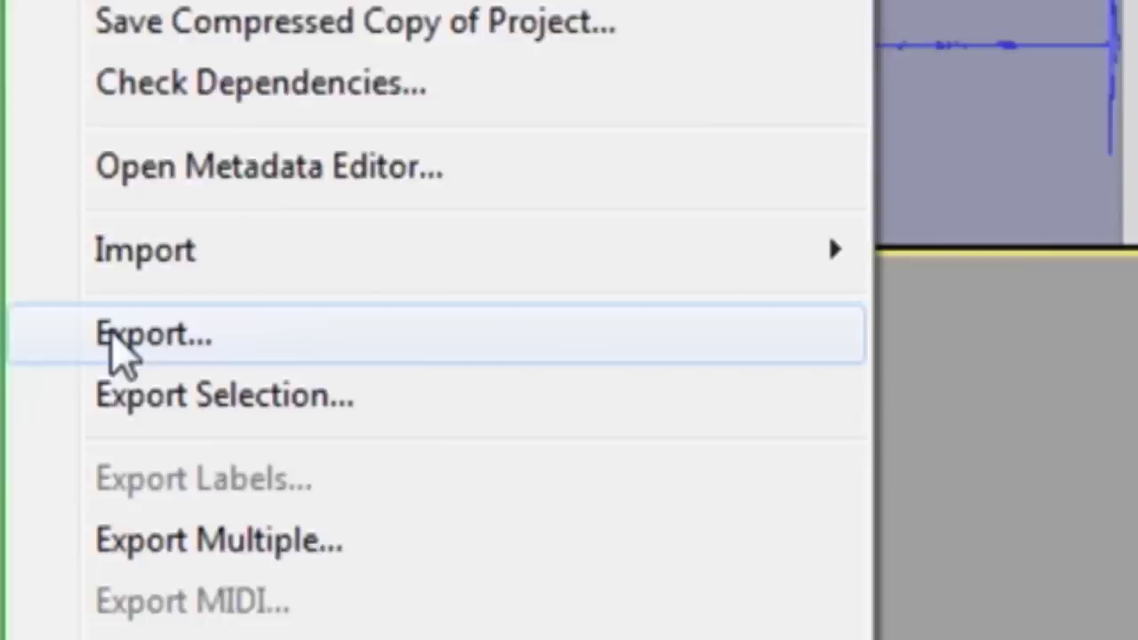
Export the track as 'T-PAIN' (M4A) without metadata, then quit Audacity without saving
{"action": "left_click", "coordinate": [115, 342]}
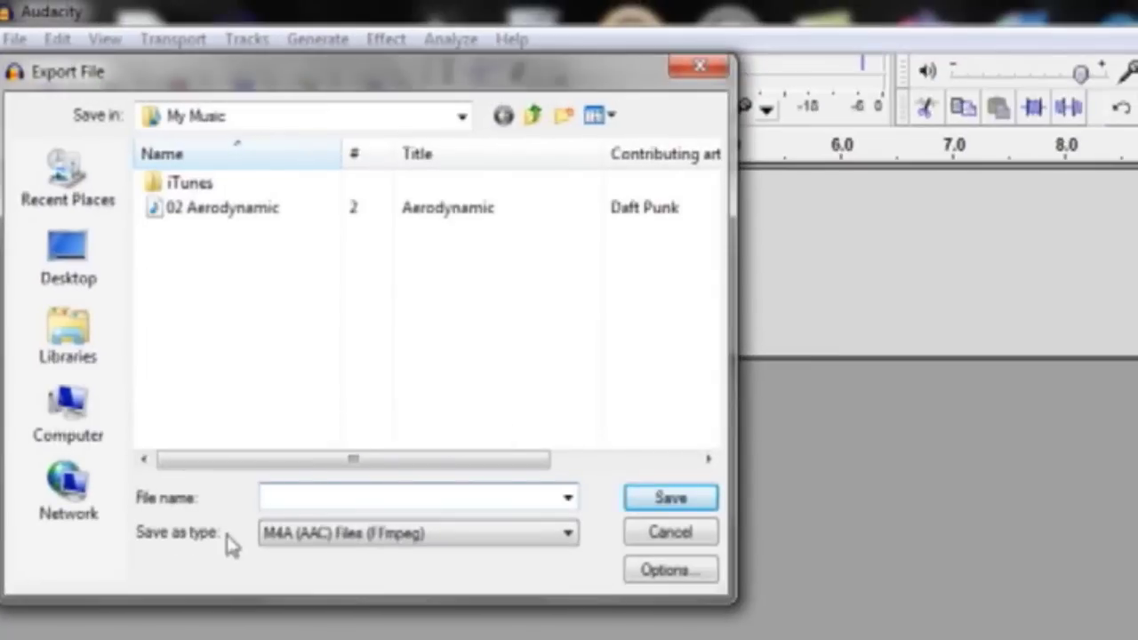
{"action": "type", "text": "T-PAIN"}
{"action": "left_click", "coordinate": [685, 503]}
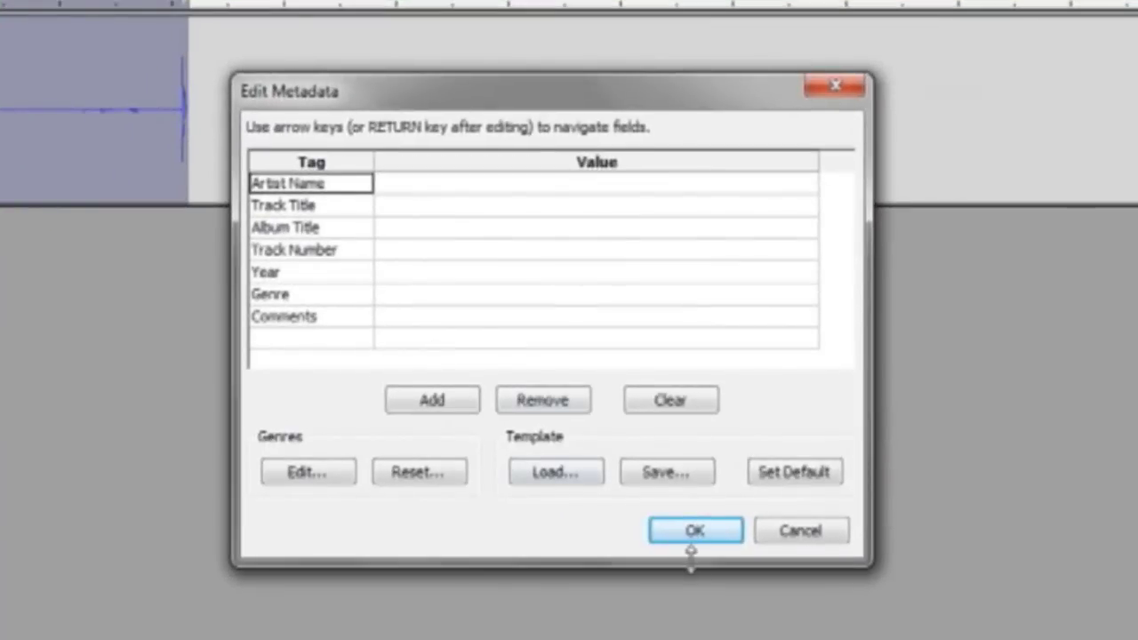
{"action": "left_click", "coordinate": [692, 533]}
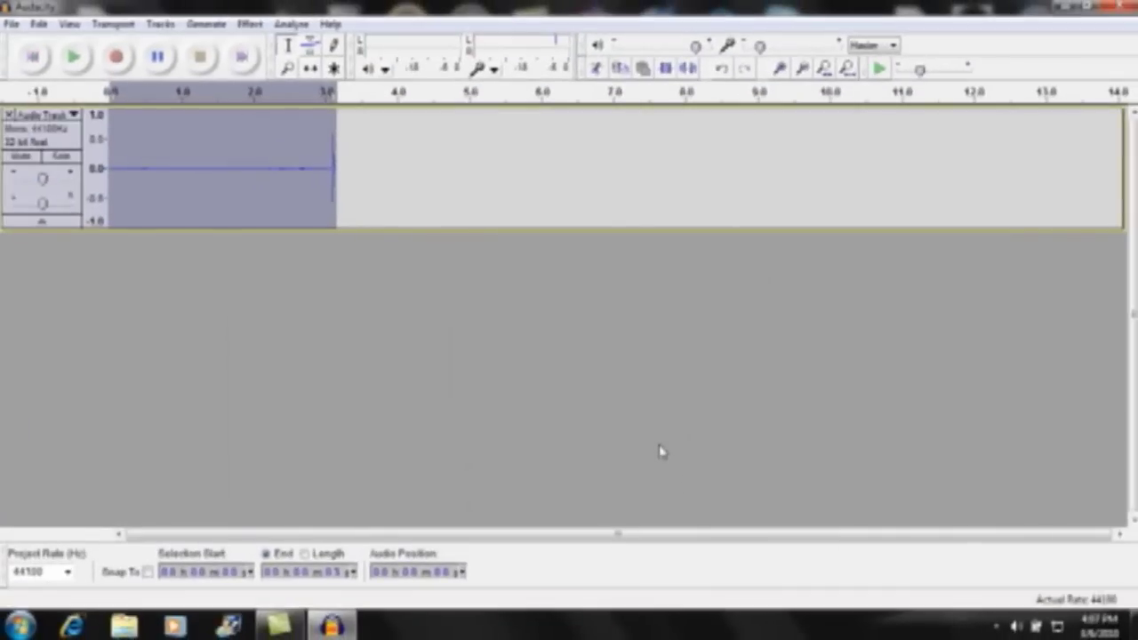
{"action": "left_click", "coordinate": [1124, 18]}
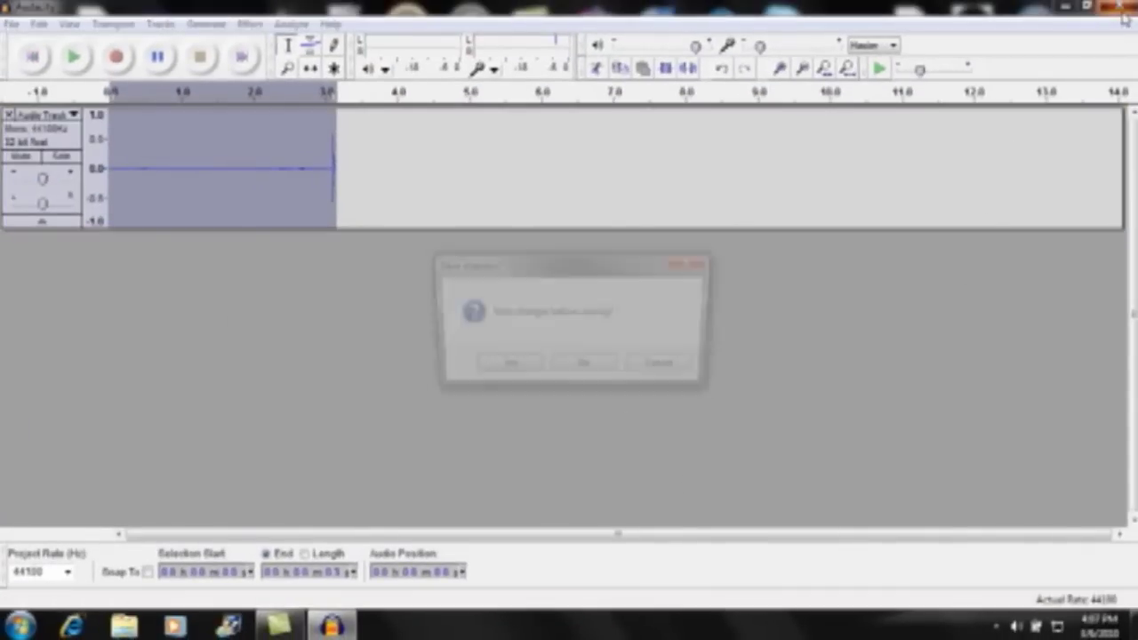
{"action": "left_click", "coordinate": [586, 368]}
Play the exported T-PAIN track from the Music library, then close the player and Explorer
{"action": "left_click", "coordinate": [124, 627]}
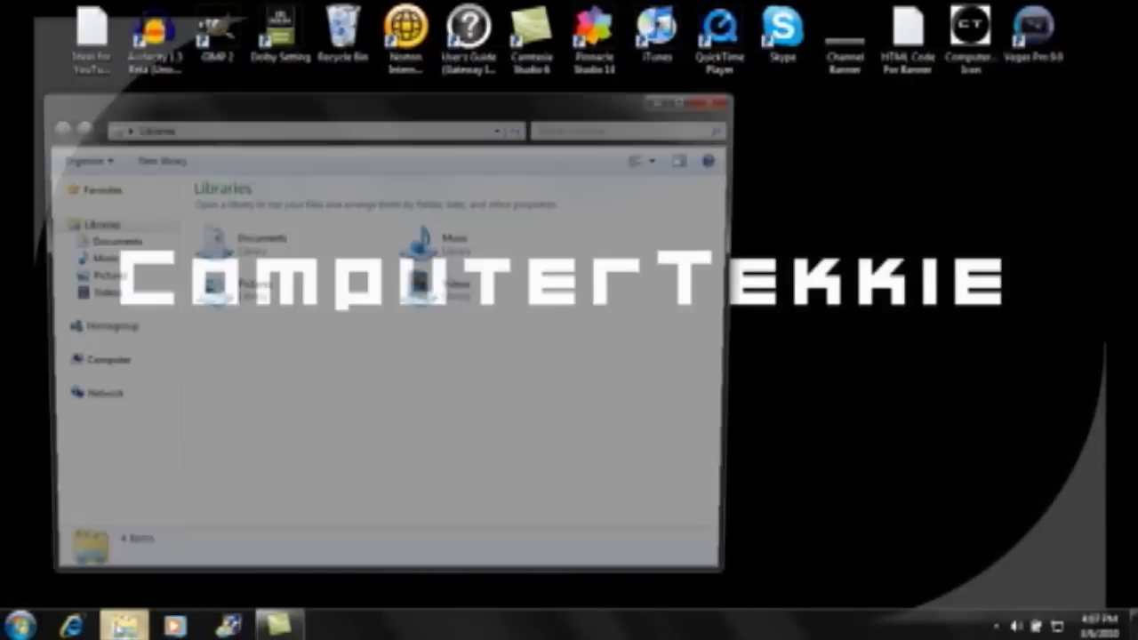
{"action": "double_click", "coordinate": [460, 260]}
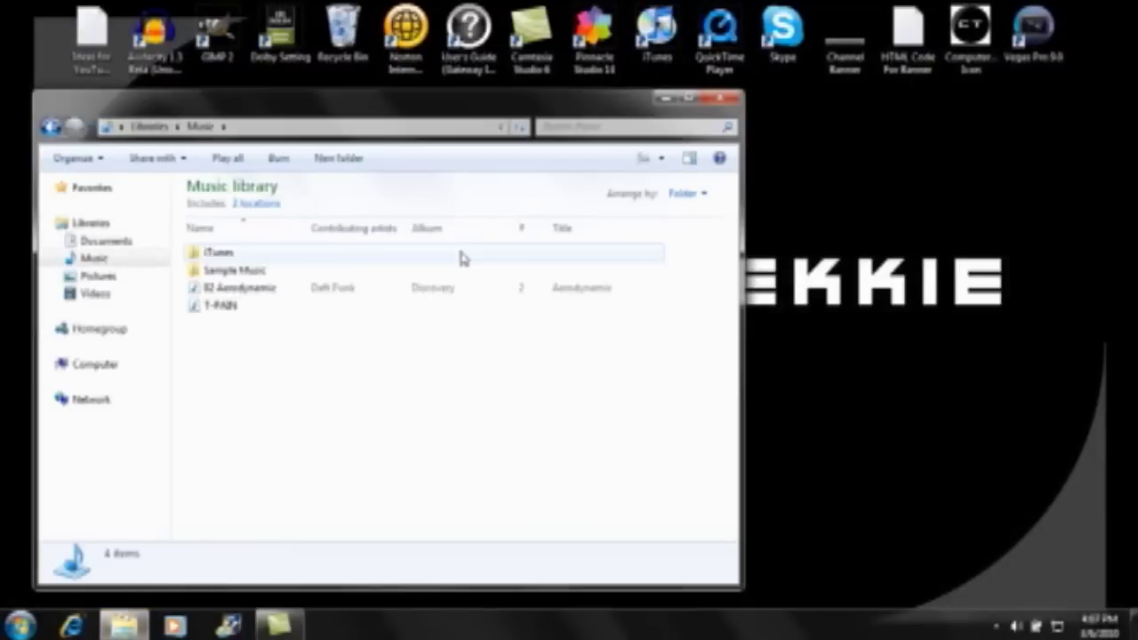
{"action": "double_click", "coordinate": [367, 310]}
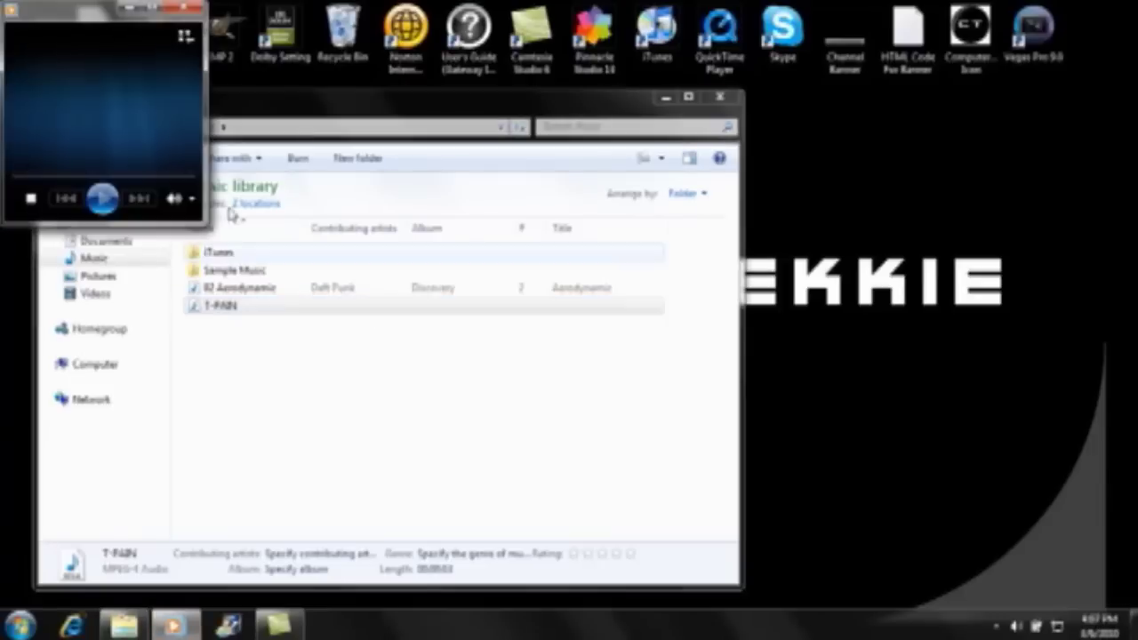
{"action": "left_click", "coordinate": [185, 8]}
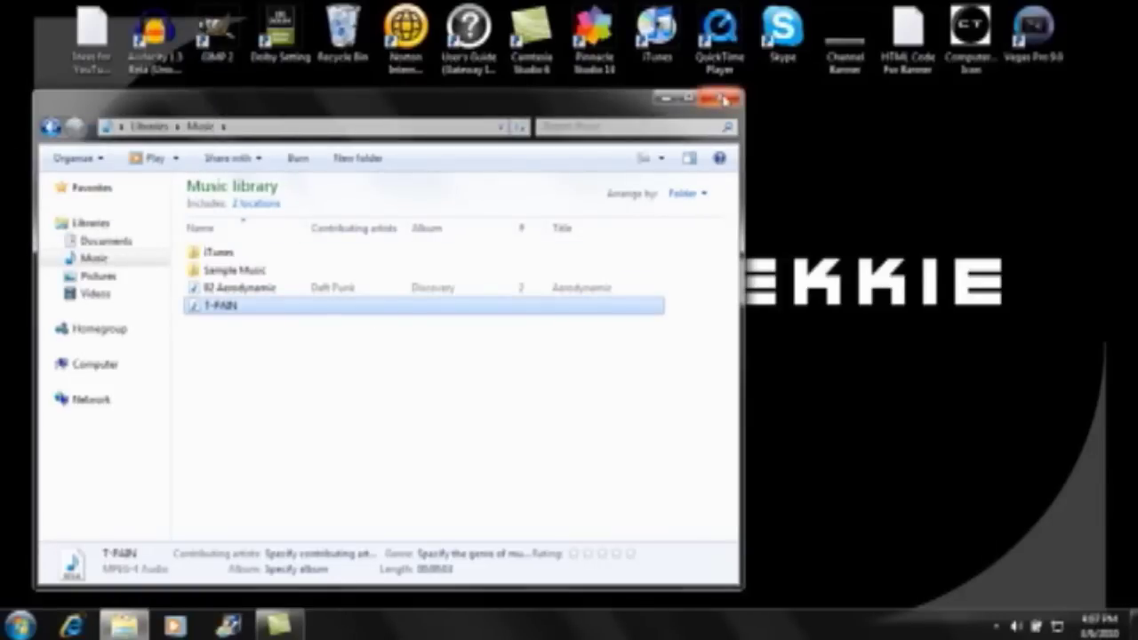
{"action": "left_click", "coordinate": [726, 98]}
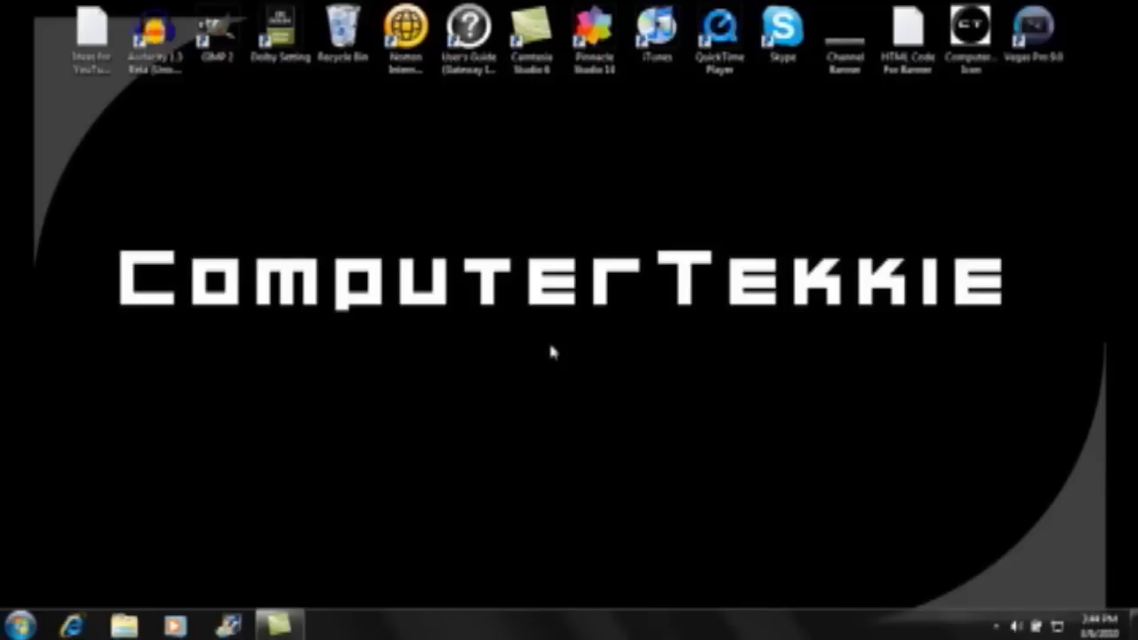
Open the Documents library in Explorer and run the vst-bridge-1.1 installer
{"action": "left_click", "coordinate": [125, 627]}
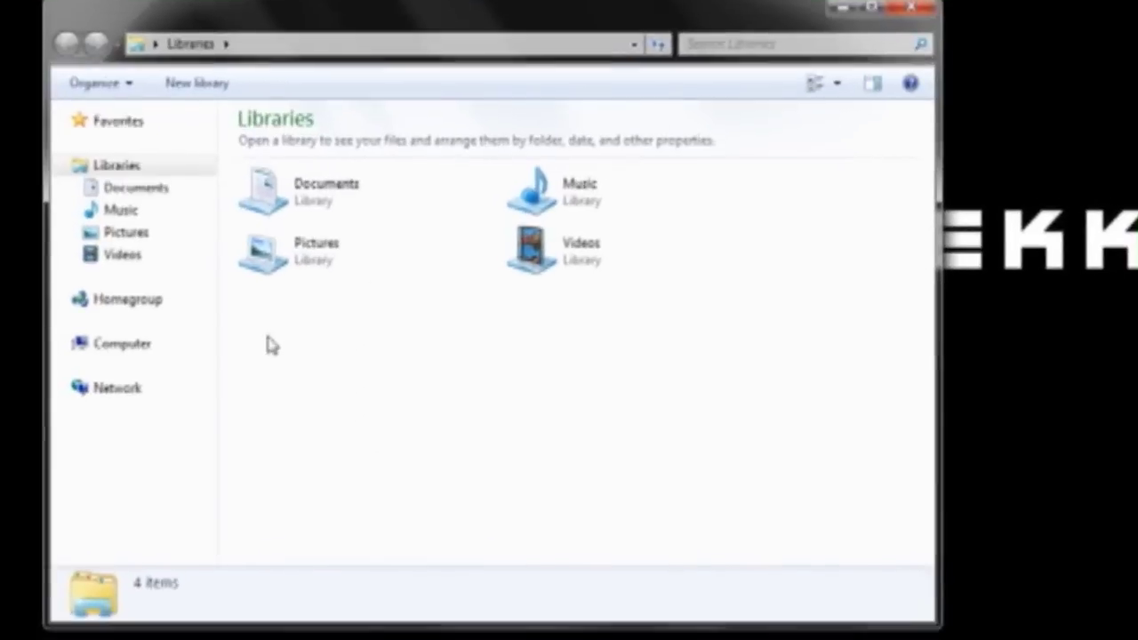
{"action": "double_click", "coordinate": [312, 219]}
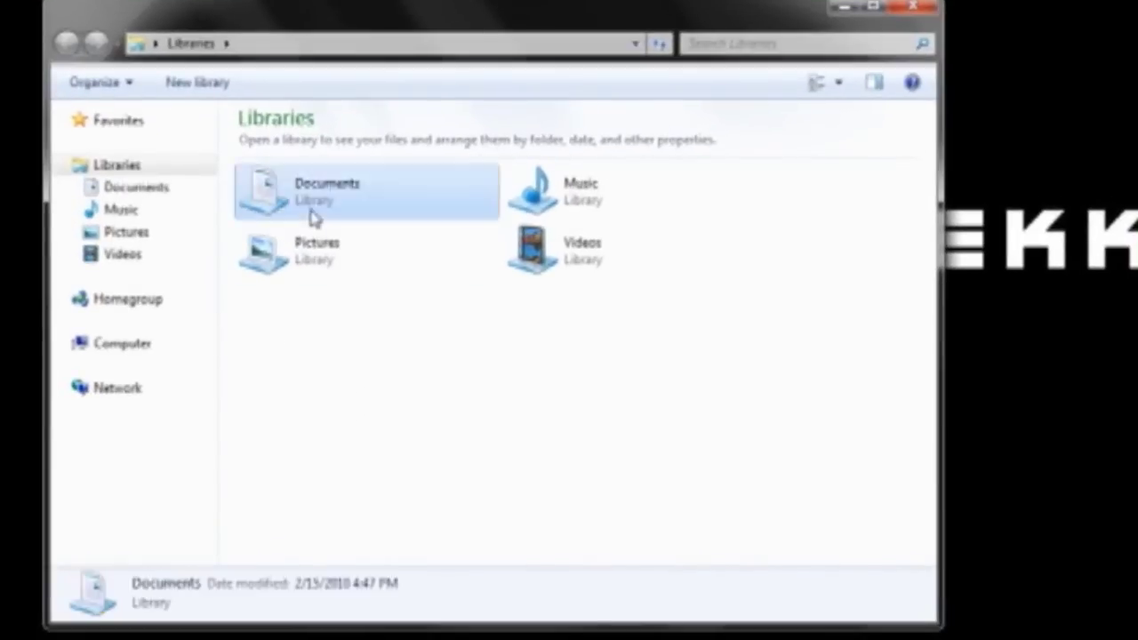
{"action": "left_click_drag", "start_coordinate": [920, 349], "coordinate": [966, 471]}
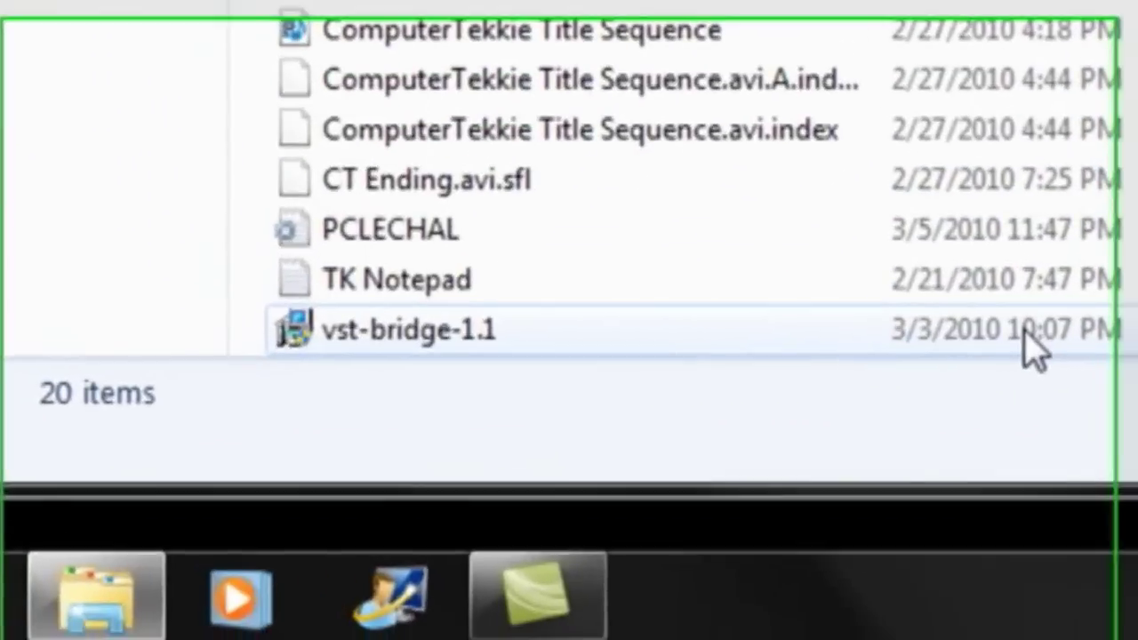
{"action": "left_click", "coordinate": [575, 553]}
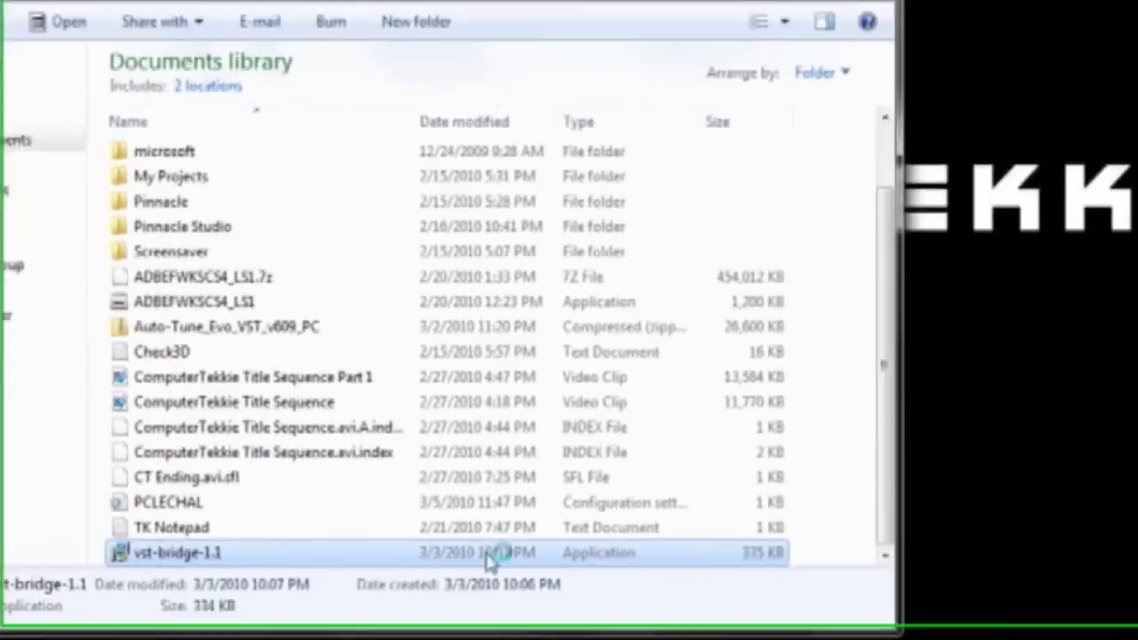
{"action": "double_click", "coordinate": [991, 364]}
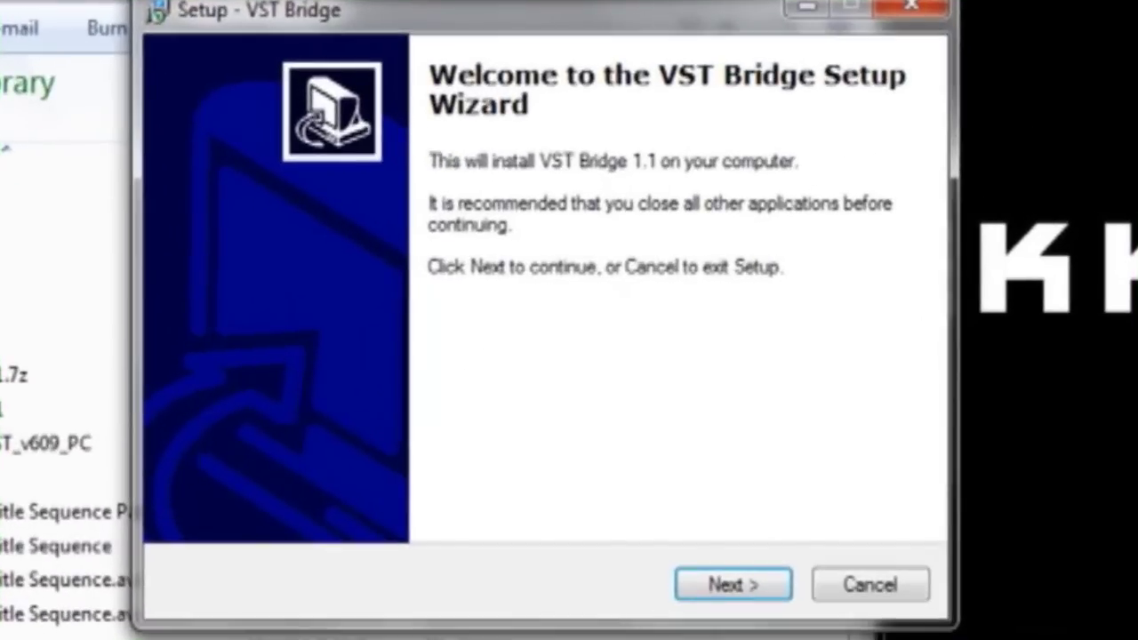
Accept the VST Bridge license and bring up the install-folder chooser at Audacity's Plug-ins folder
{"action": "left_click", "coordinate": [727, 598]}
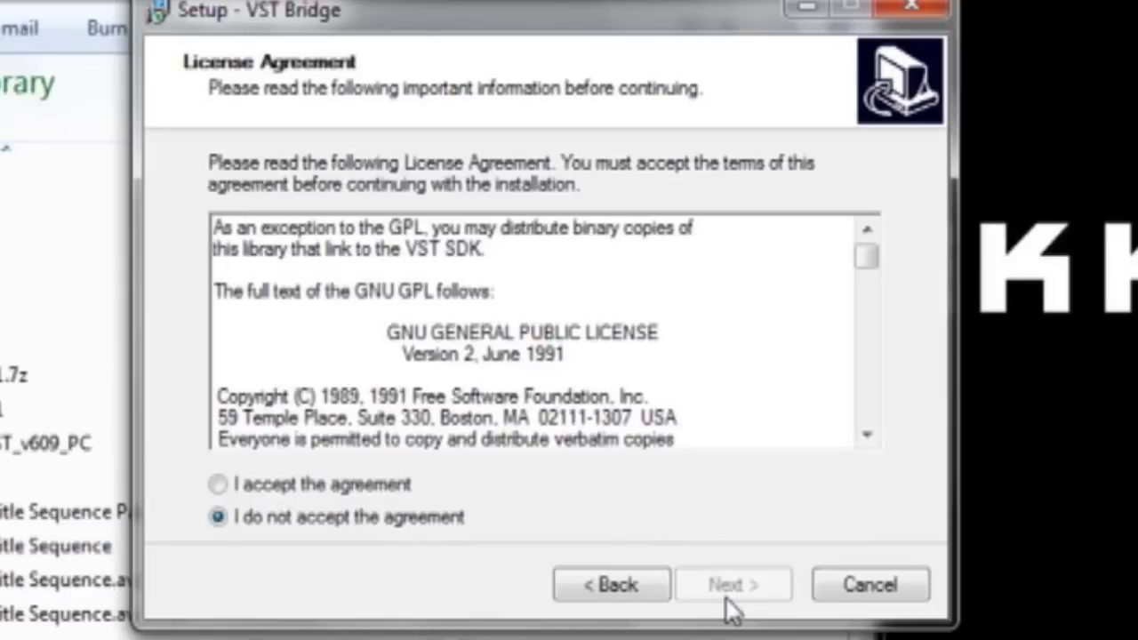
{"action": "left_click", "coordinate": [397, 485]}
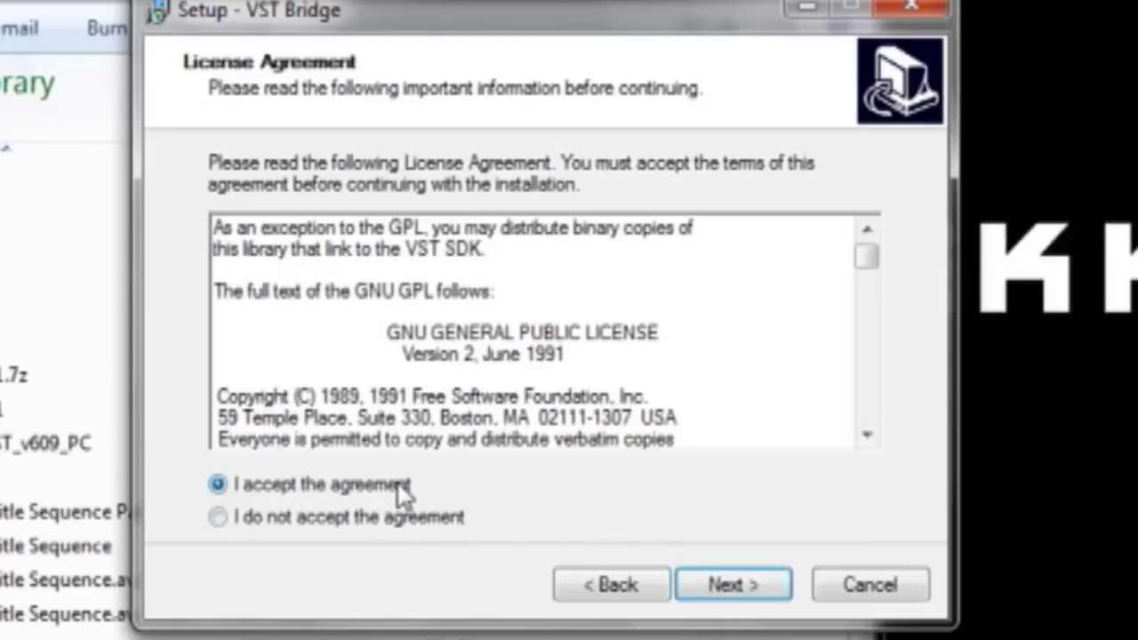
{"action": "left_click", "coordinate": [779, 584]}
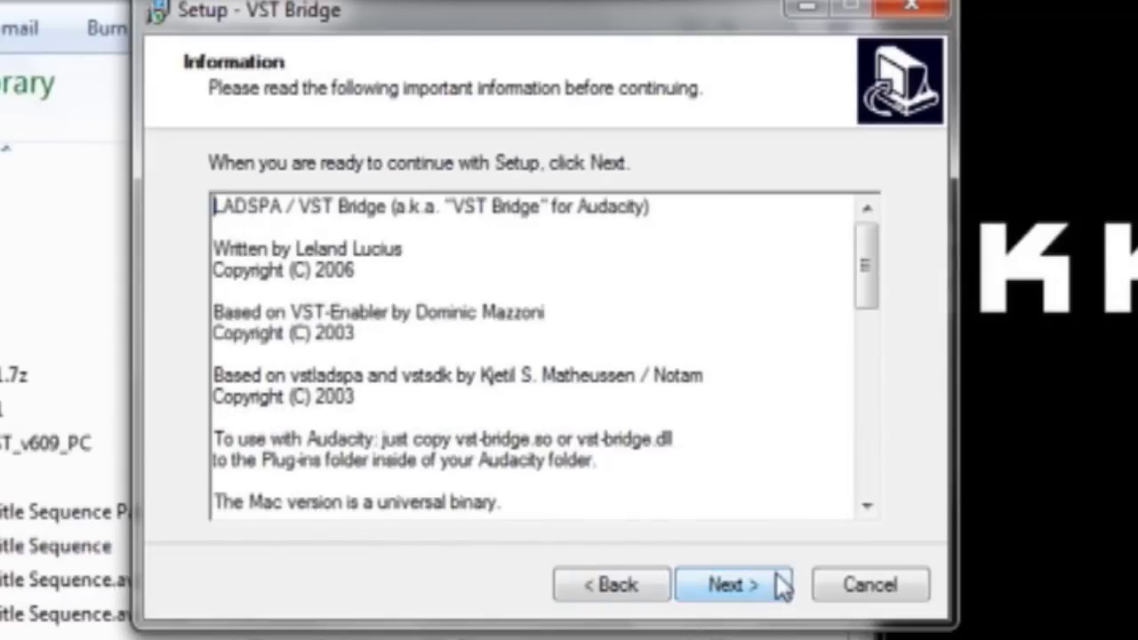
{"action": "left_click", "coordinate": [779, 584]}
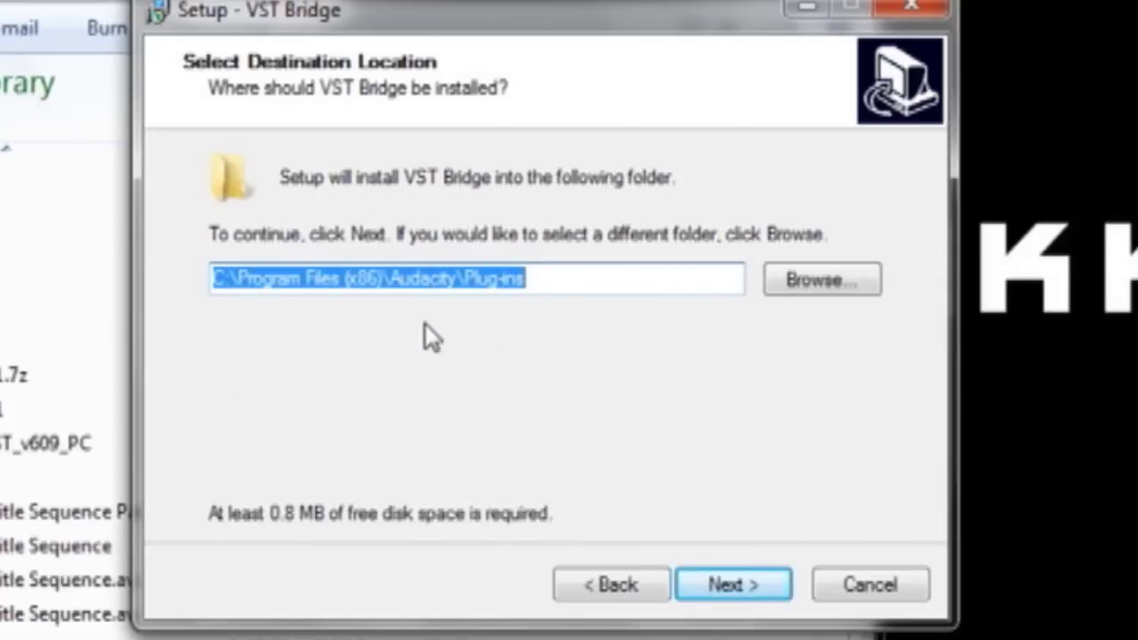
{"action": "left_click", "coordinate": [805, 294]}
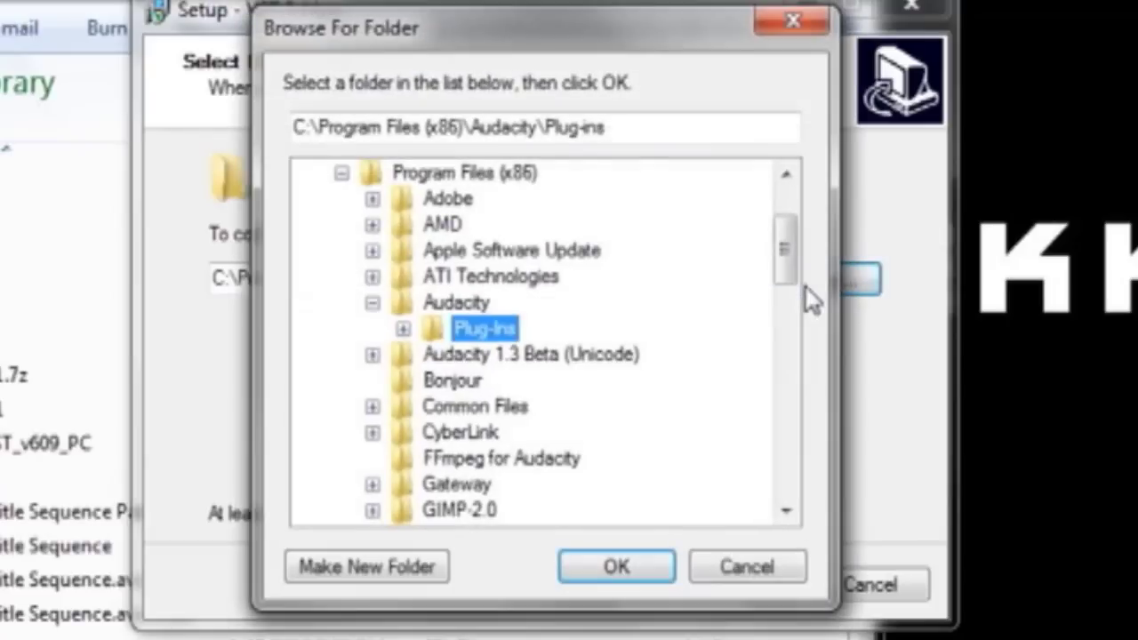
Choose Audacity 1.3 Beta (Unicode)\Plug-Ins as the VST Bridge install folder
{"action": "left_click_drag", "start_coordinate": [775, 266], "coordinate": [779, 191]}
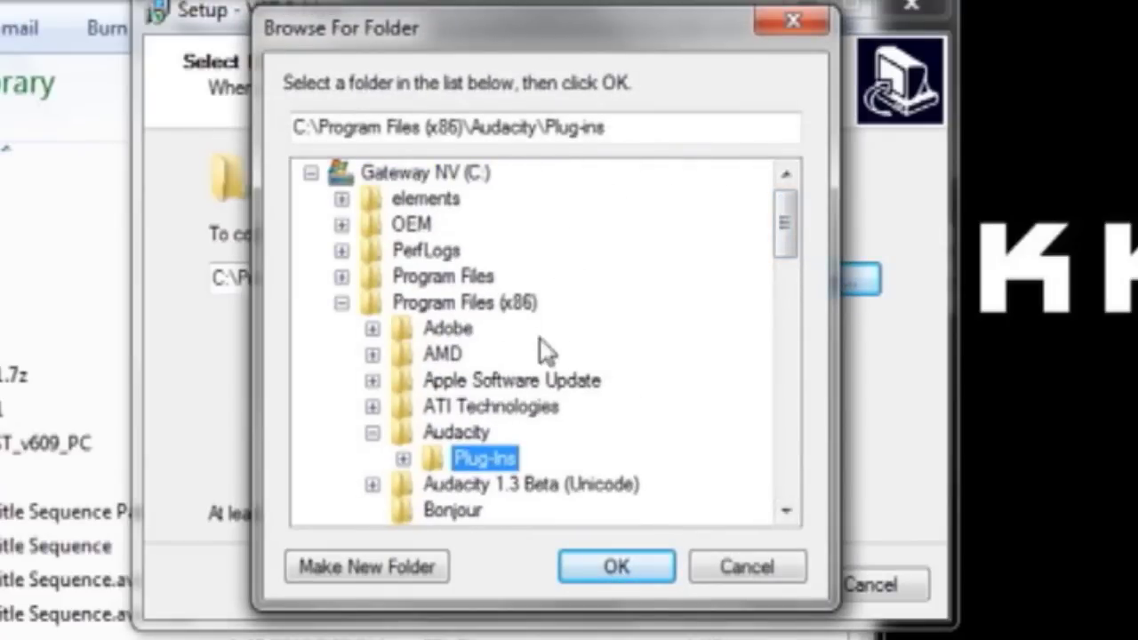
{"action": "left_click", "coordinate": [565, 485]}
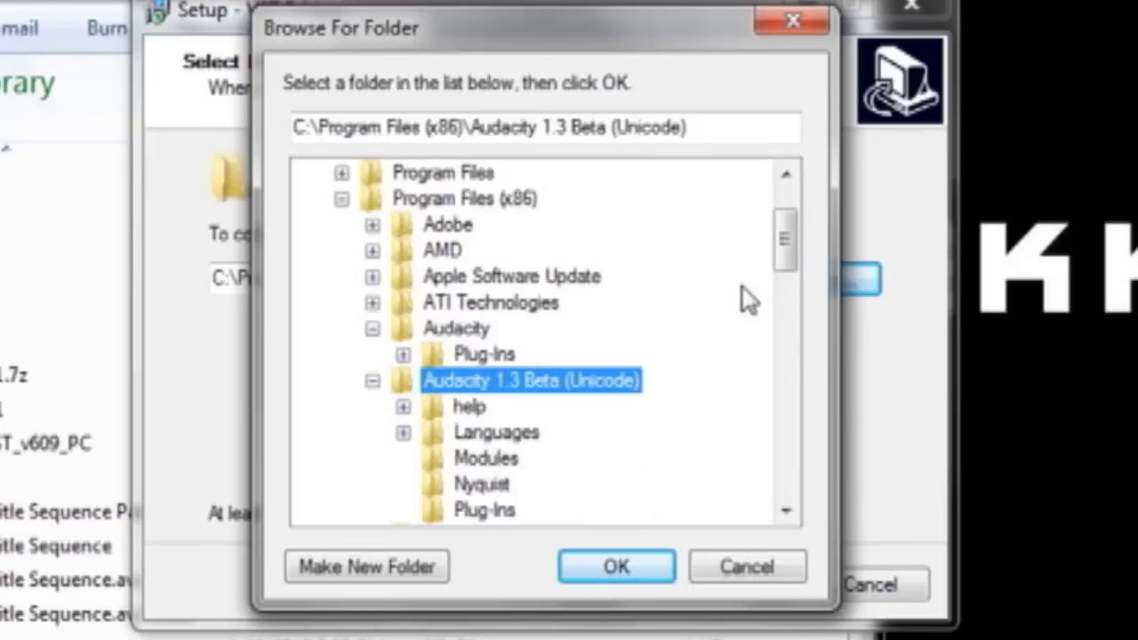
{"action": "left_click_drag", "start_coordinate": [784, 255], "coordinate": [792, 277]}
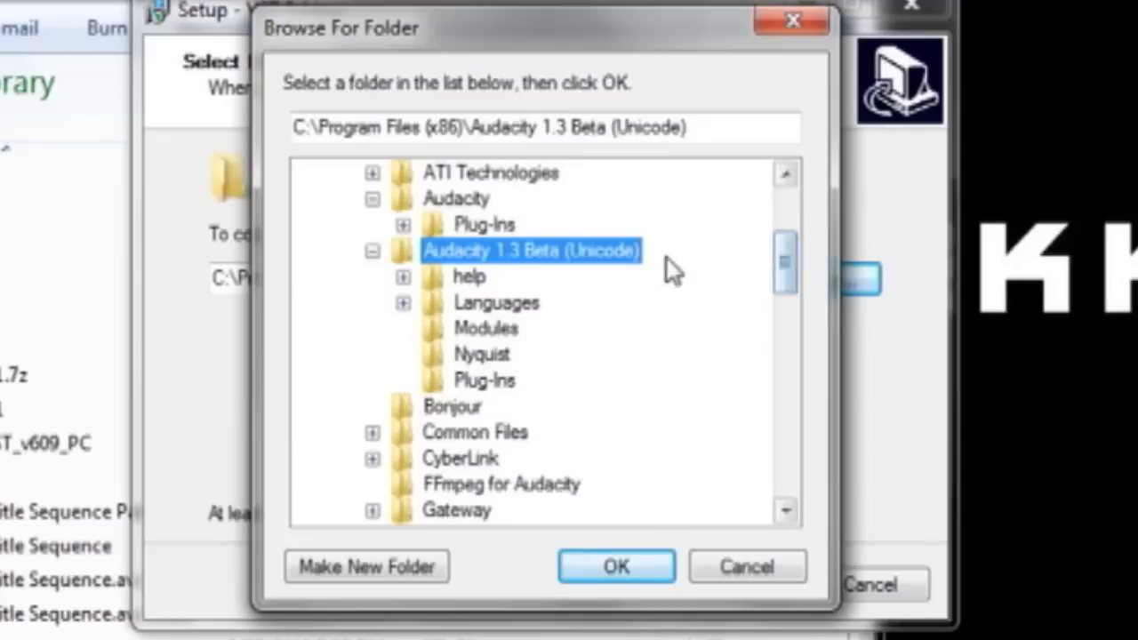
{"action": "left_click", "coordinate": [476, 382]}
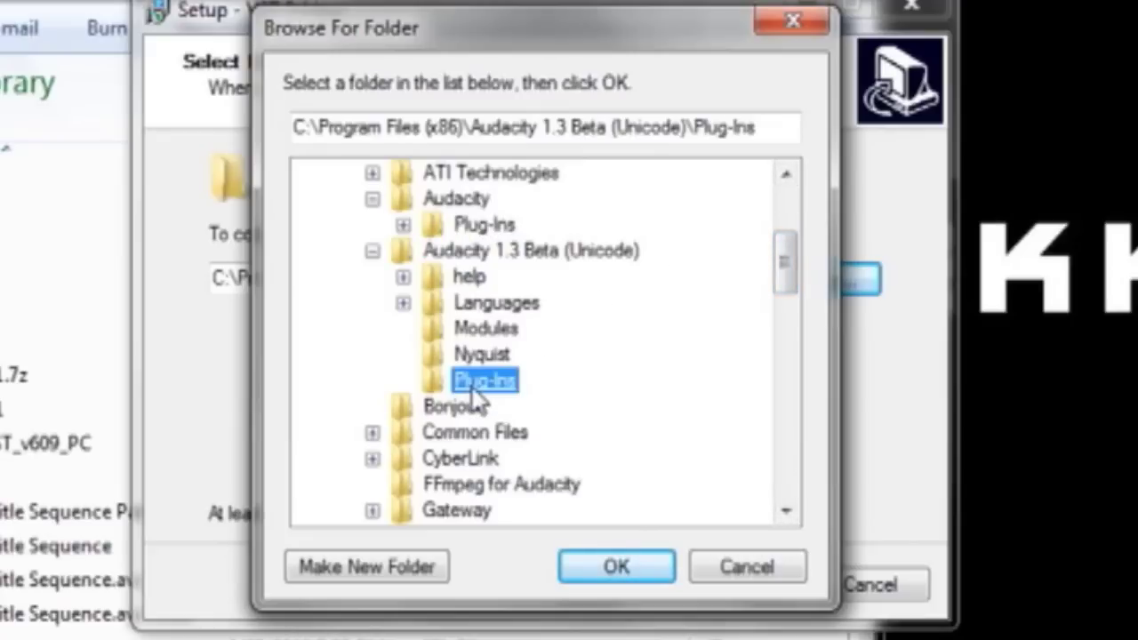
{"action": "left_click", "coordinate": [634, 565]}
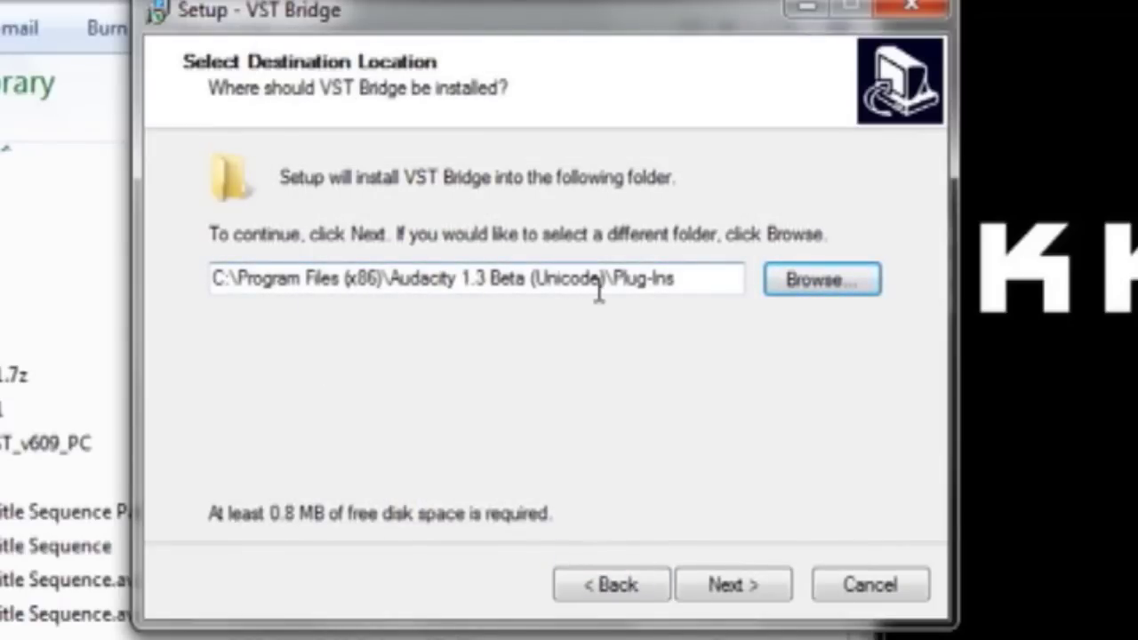
Install VST Bridge and close the completed setup wizard
{"action": "left_click", "coordinate": [758, 595]}
{"action": "left_click", "coordinate": [758, 596]}
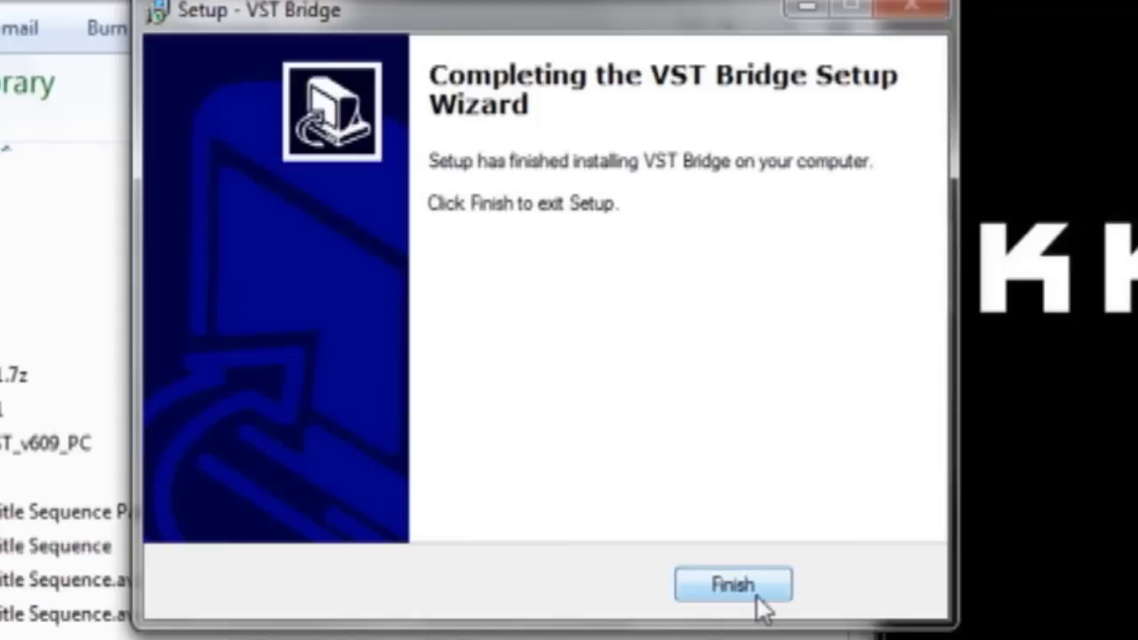
{"action": "left_click", "coordinate": [757, 596]}
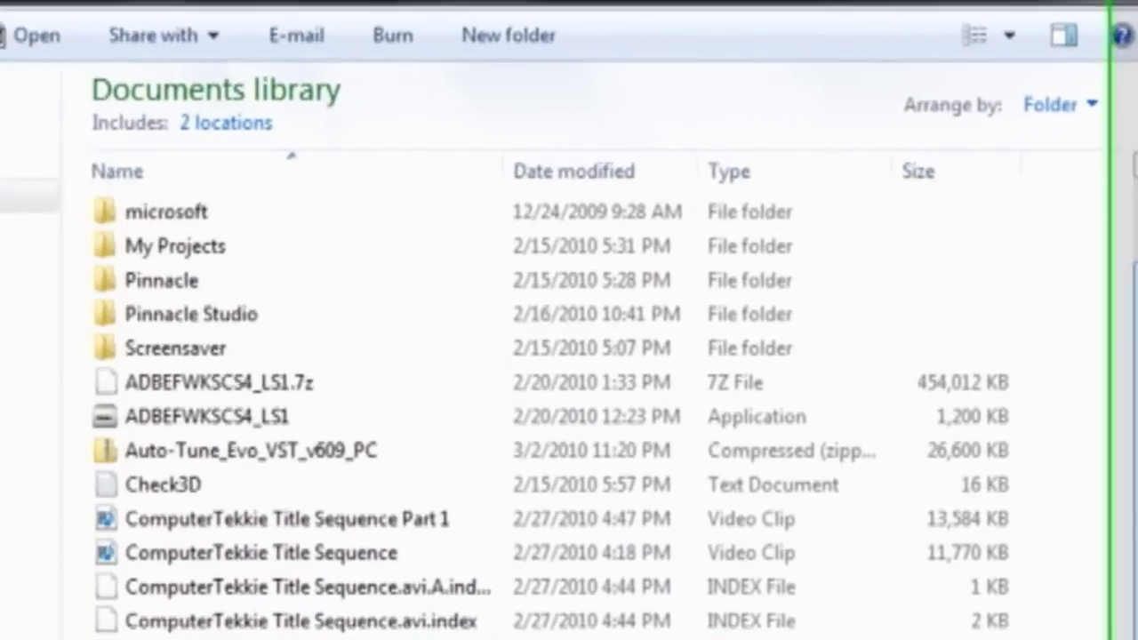
Open the Auto-Tune_Evo_VST_v609_PC zip and launch the Auto-Tune Evo VST v609 Installer
{"action": "scroll", "coordinate": [534, 400], "scroll_direction": "up", "scroll_amount": 1}
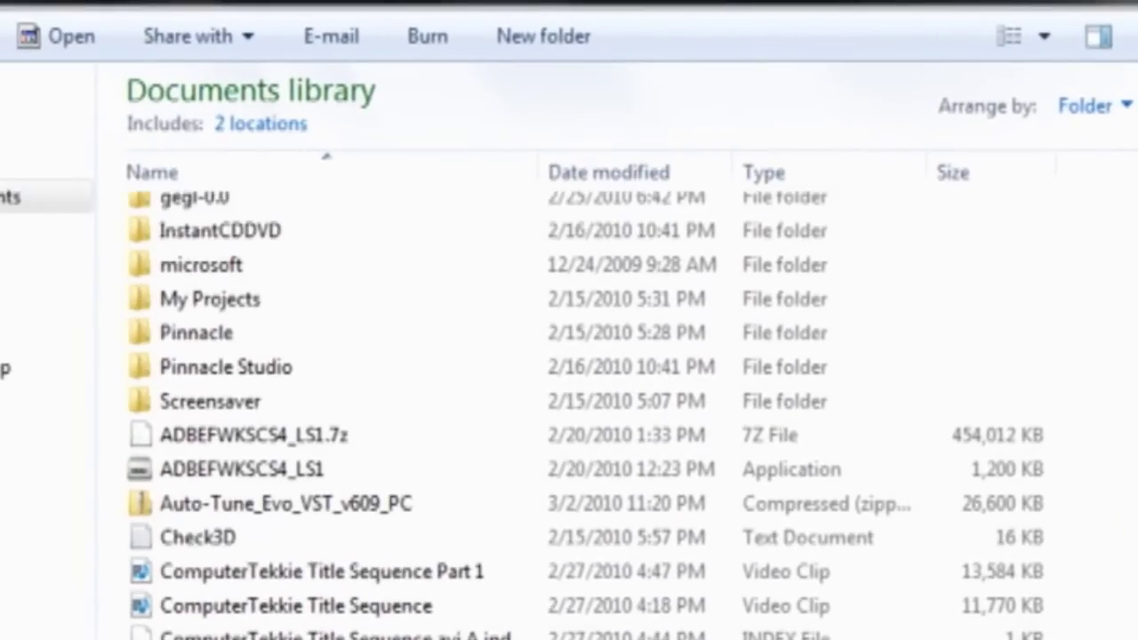
{"action": "double_click", "coordinate": [652, 499]}
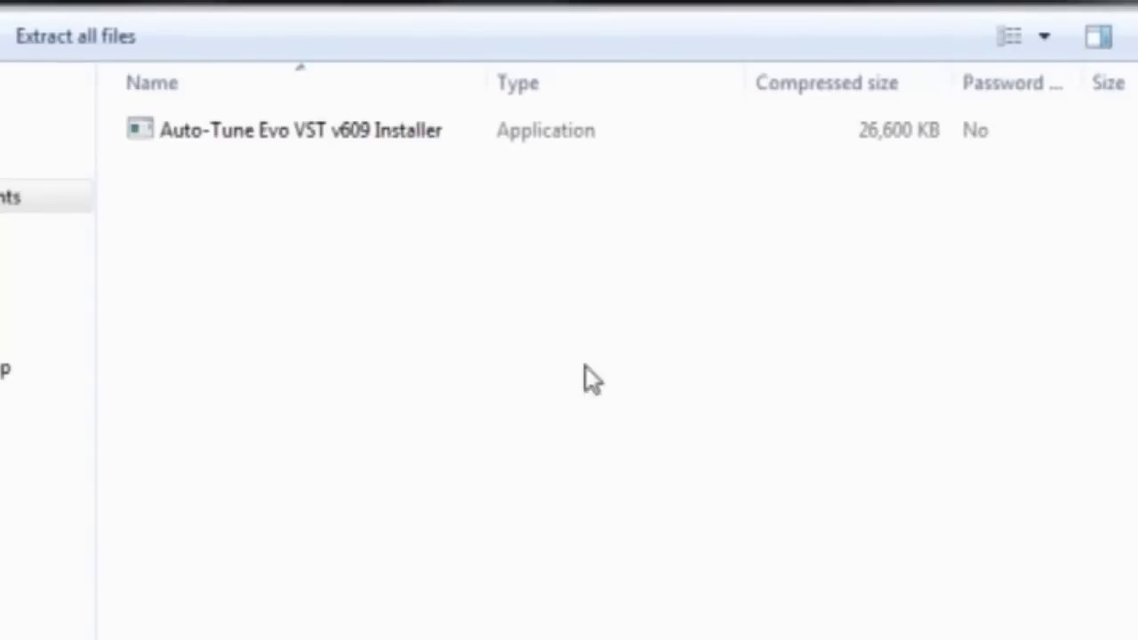
{"action": "left_click", "coordinate": [552, 134]}
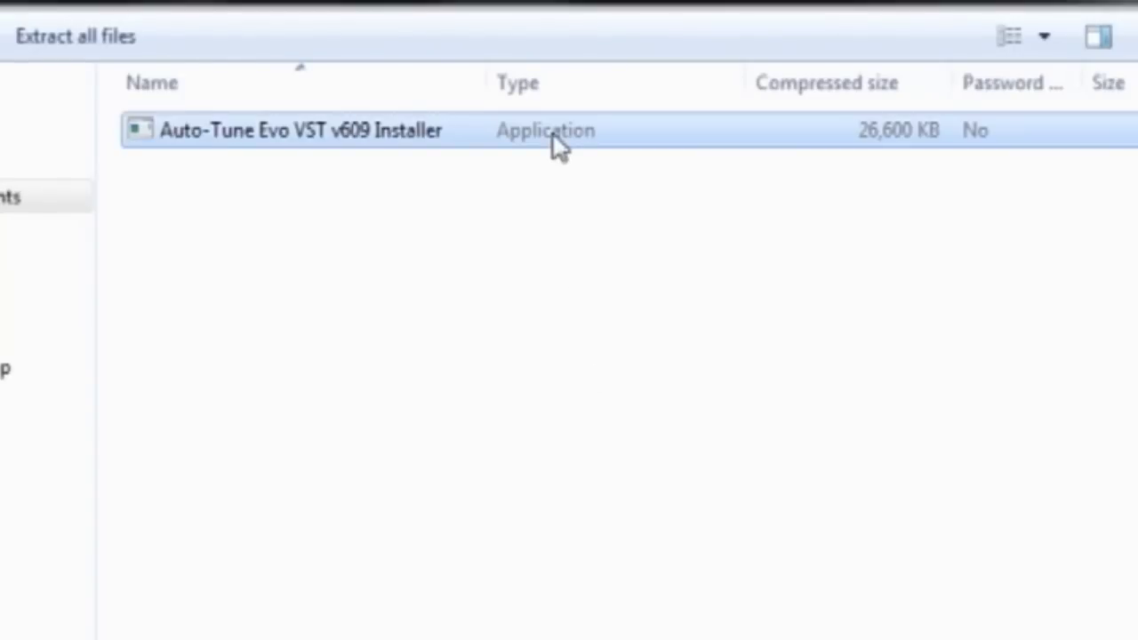
{"action": "double_click", "coordinate": [466, 133]}
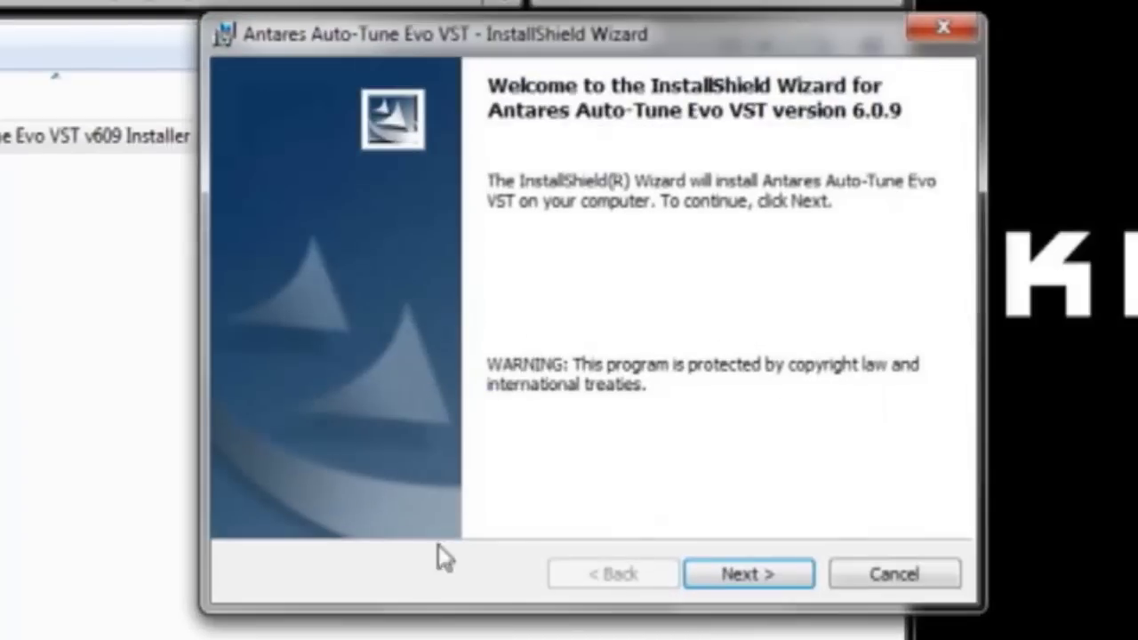
Accept the Auto-Tune Evo license terms and open the plug-in destination folder chooser
{"action": "left_click", "coordinate": [736, 576]}
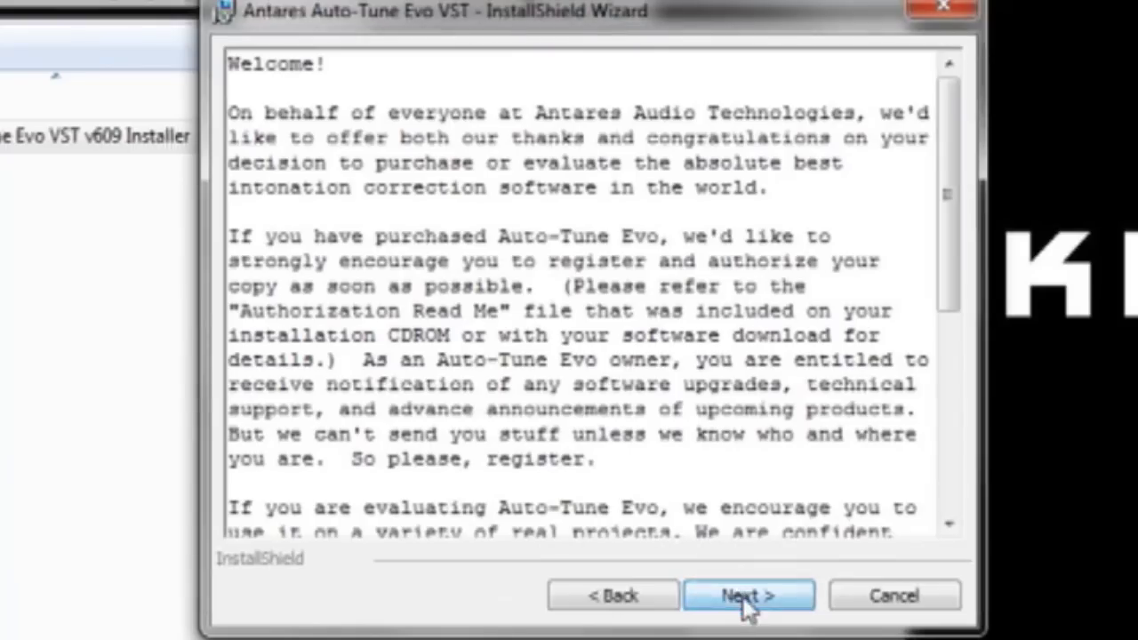
{"action": "left_click", "coordinate": [740, 595]}
{"action": "left_click", "coordinate": [432, 464]}
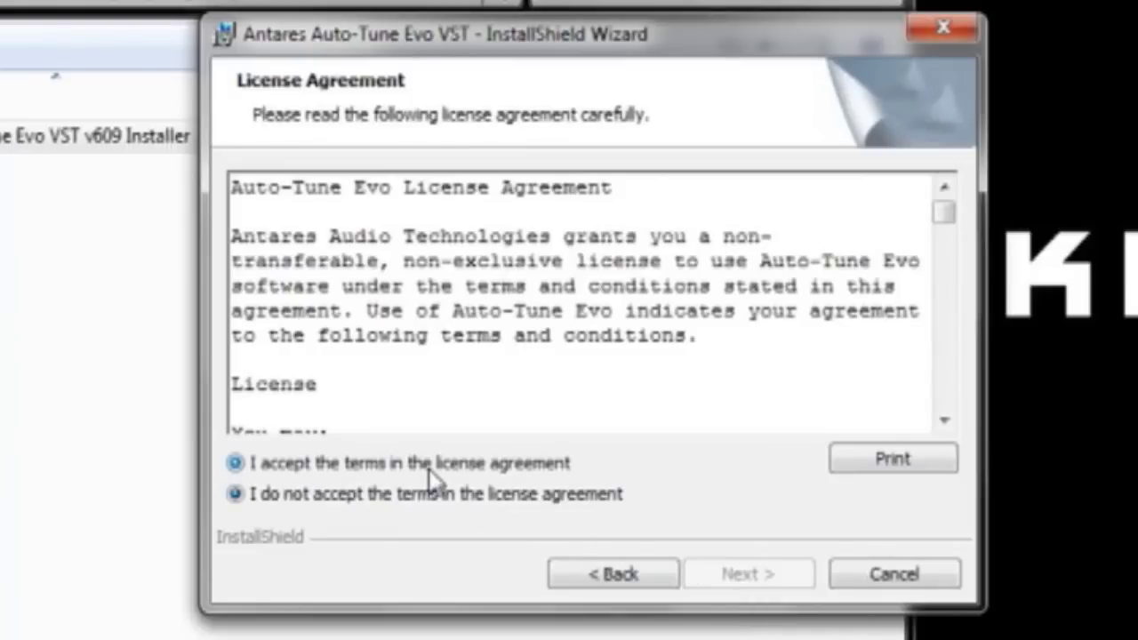
{"action": "left_click", "coordinate": [752, 571]}
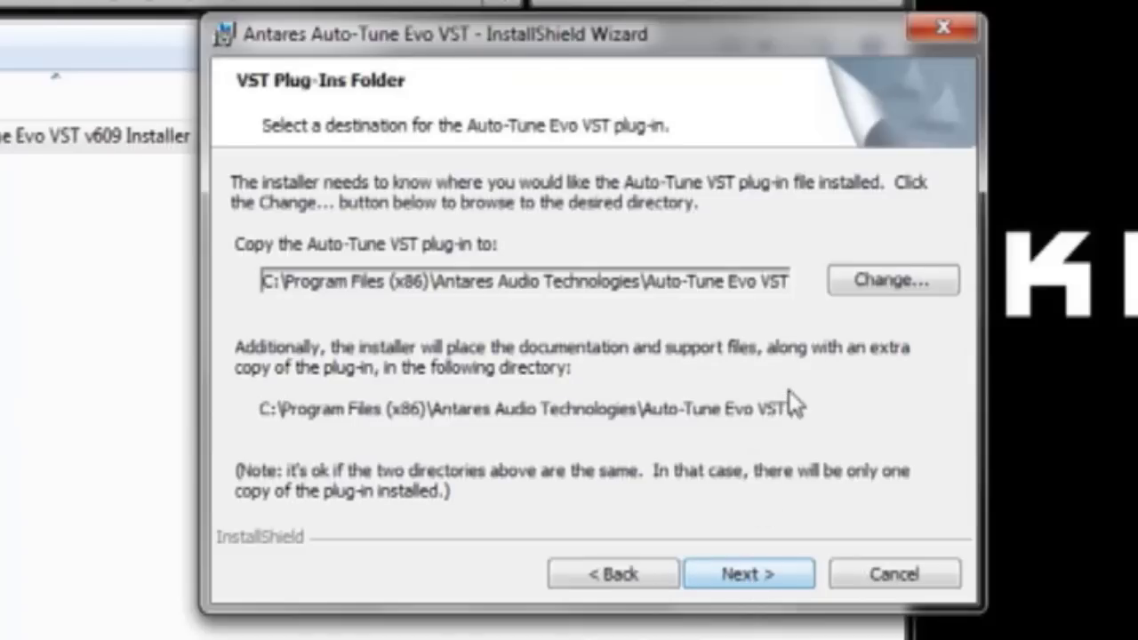
{"action": "left_click", "coordinate": [843, 292]}
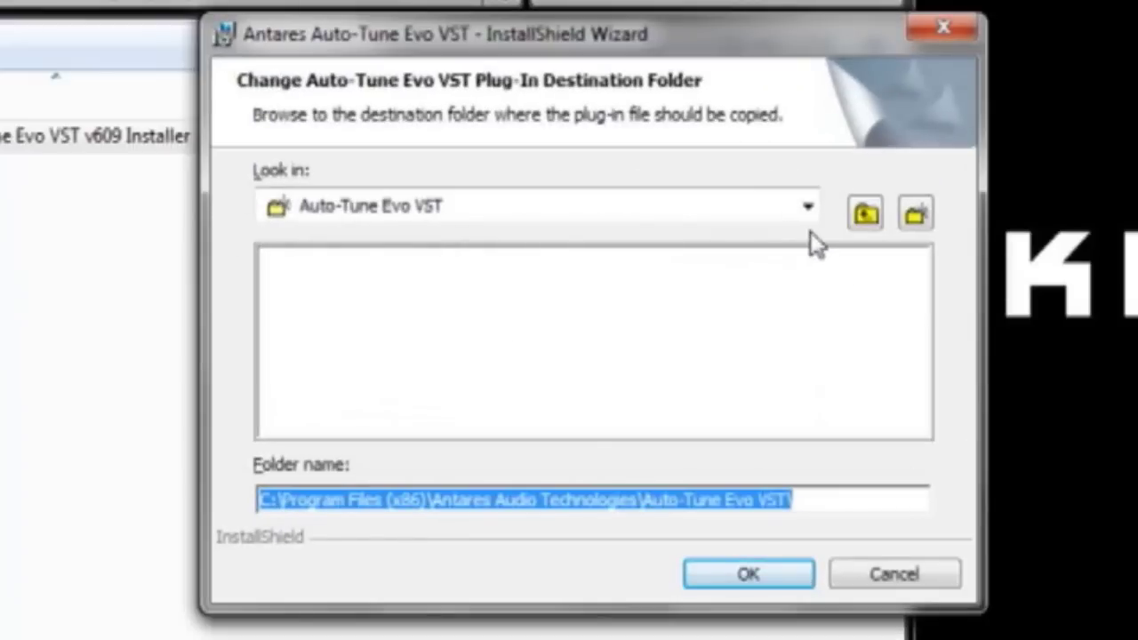
Point the plug-in destination to C:\Program Files (x86)\Audacity 1.3 Beta (Unicode)\Plug-Ins\VST Bridge
{"action": "left_click", "coordinate": [873, 214]}
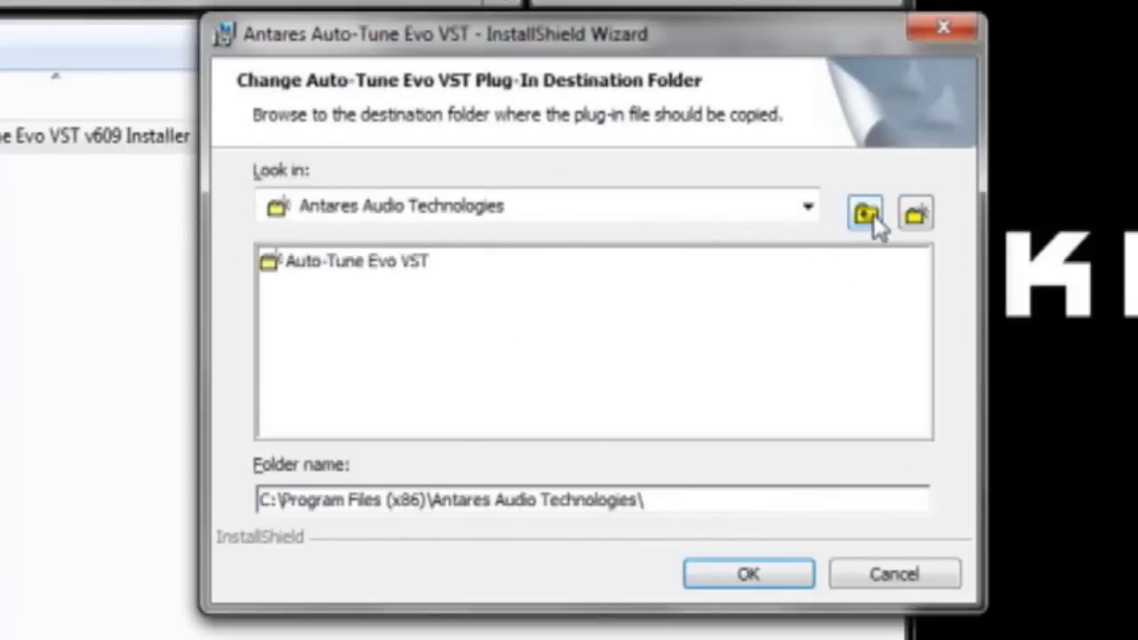
{"action": "left_click", "coordinate": [873, 214]}
{"action": "left_click", "coordinate": [872, 214]}
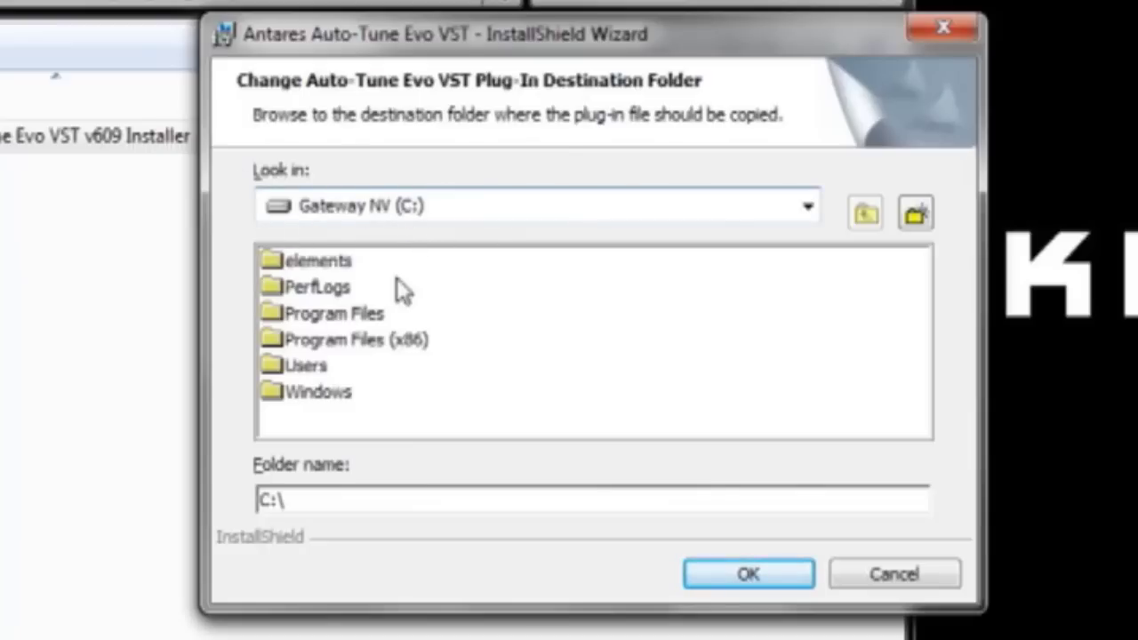
{"action": "double_click", "coordinate": [367, 346]}
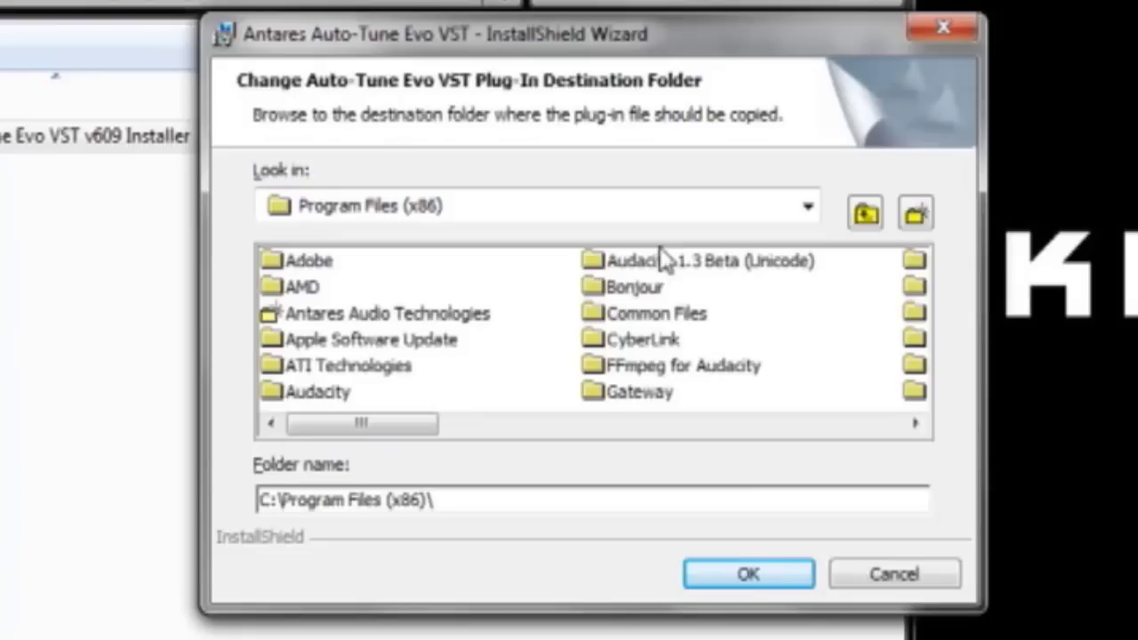
{"action": "left_click", "coordinate": [782, 262]}
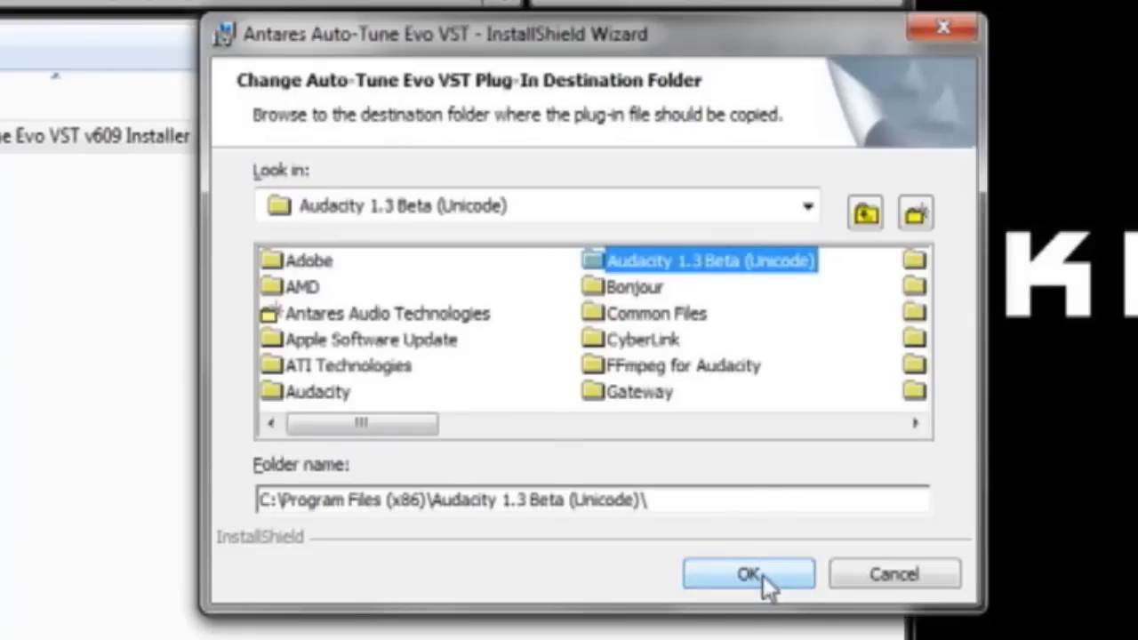
{"action": "double_click", "coordinate": [593, 260]}
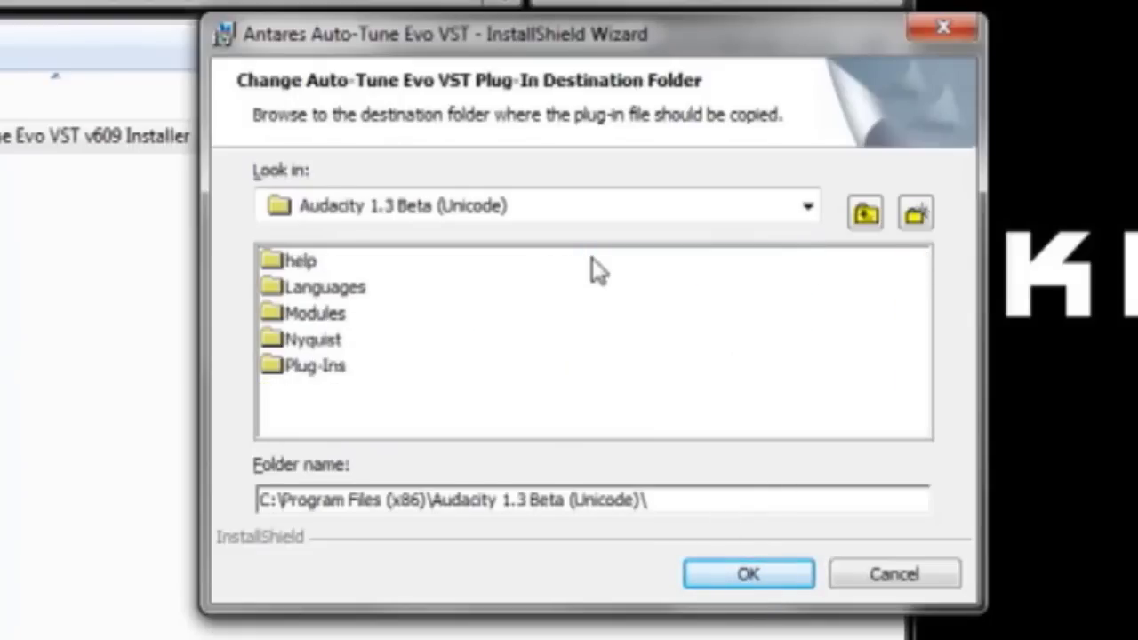
{"action": "double_click", "coordinate": [282, 371]}
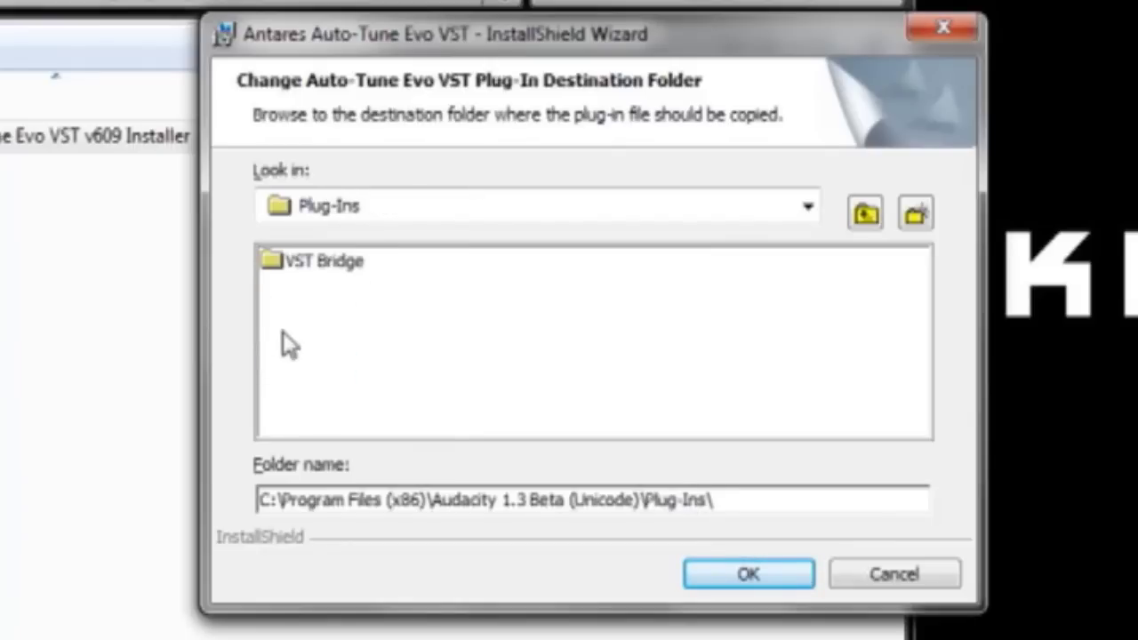
{"action": "double_click", "coordinate": [270, 258]}
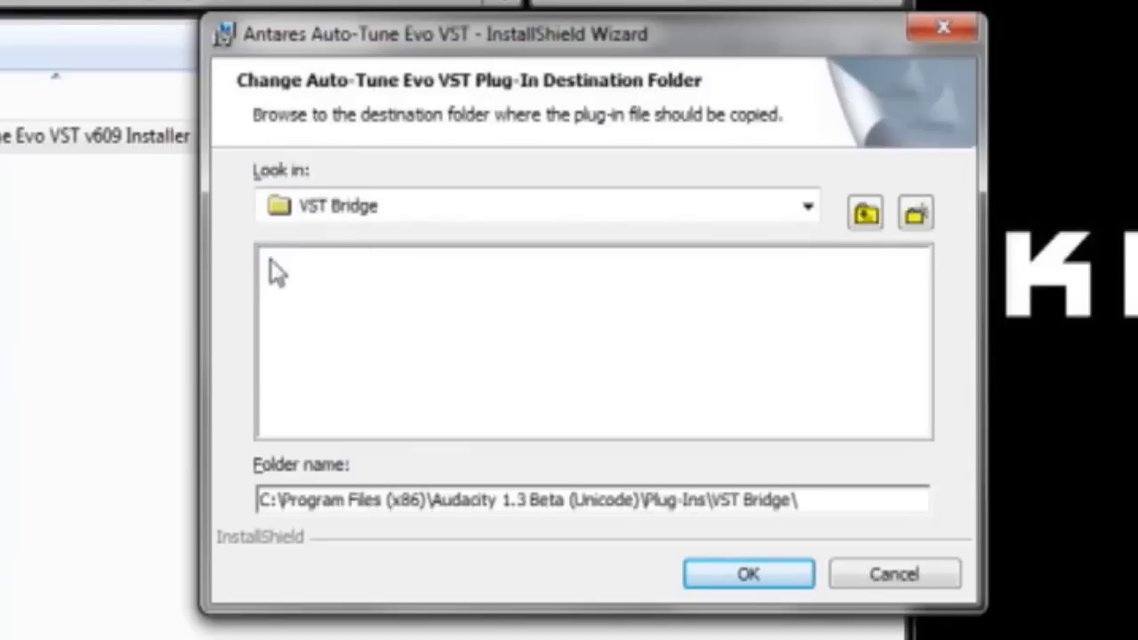
{"action": "left_click", "coordinate": [778, 590]}
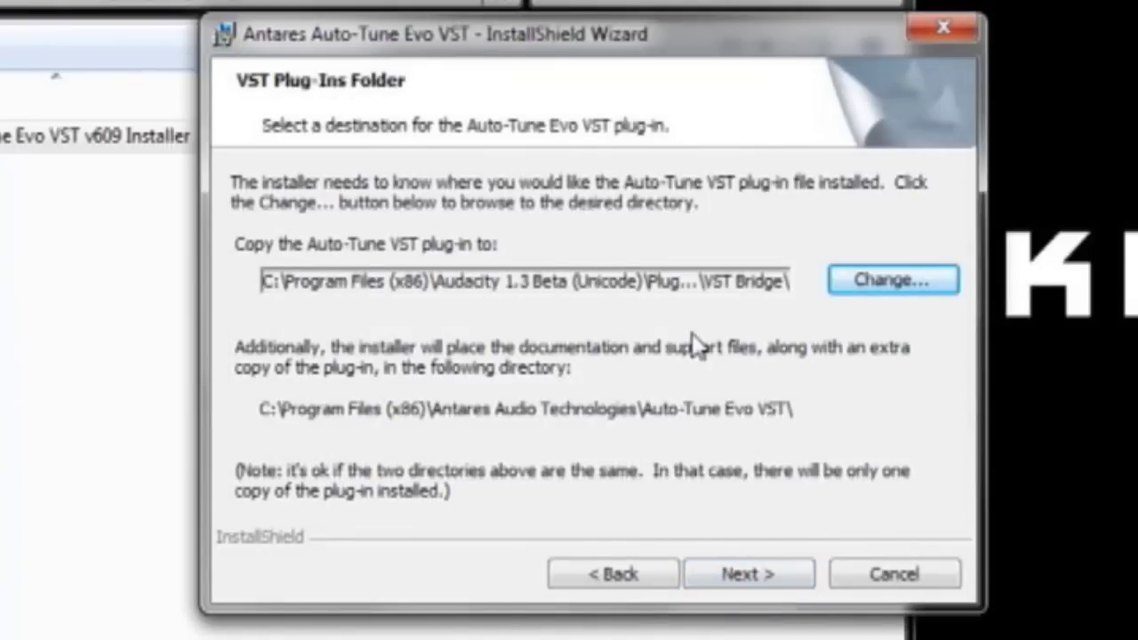
Advance from the VST Plug-Ins Folder page to Ready to Install the Program
{"action": "left_click", "coordinate": [753, 578]}
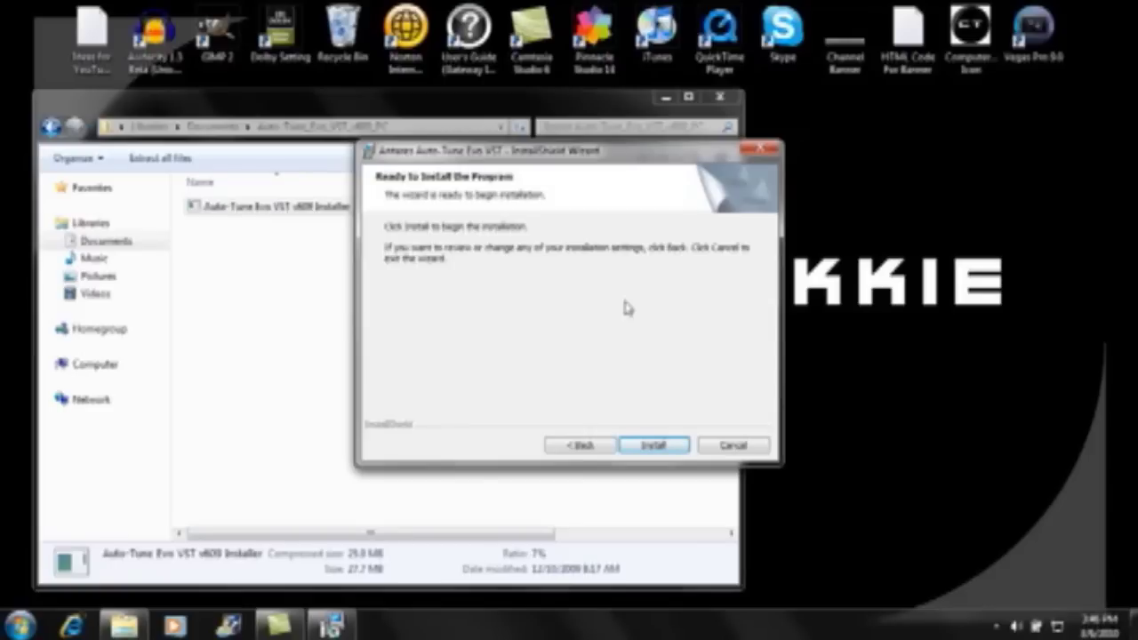
Open the screen recorder's capture controls from the hidden system tray icons
{"action": "left_click", "coordinate": [997, 628]}
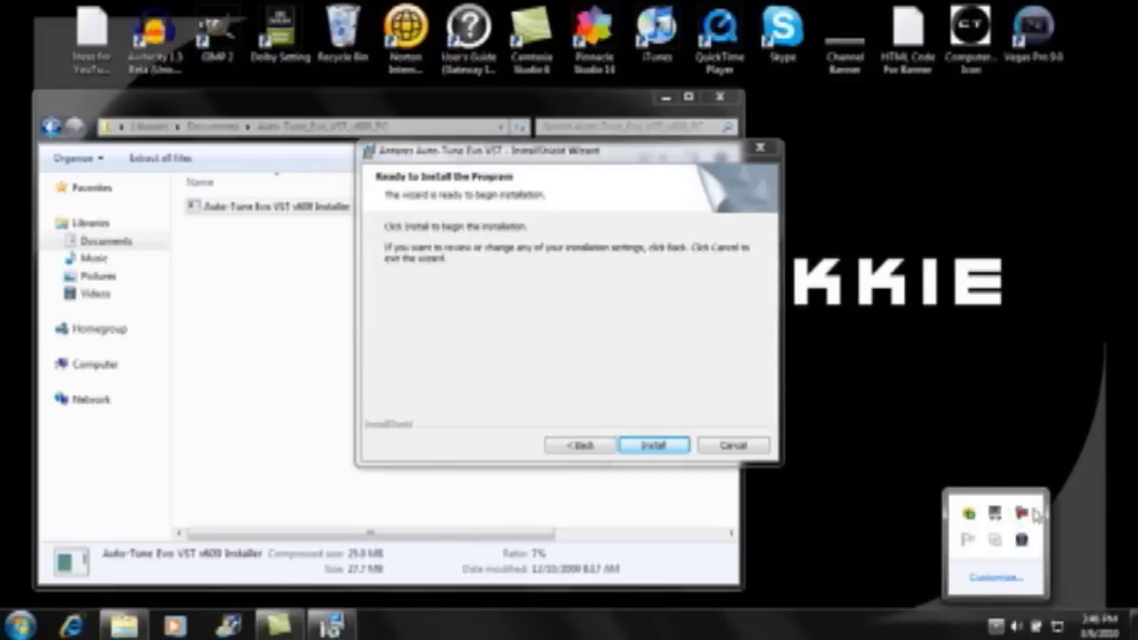
{"action": "left_click", "coordinate": [1024, 515]}
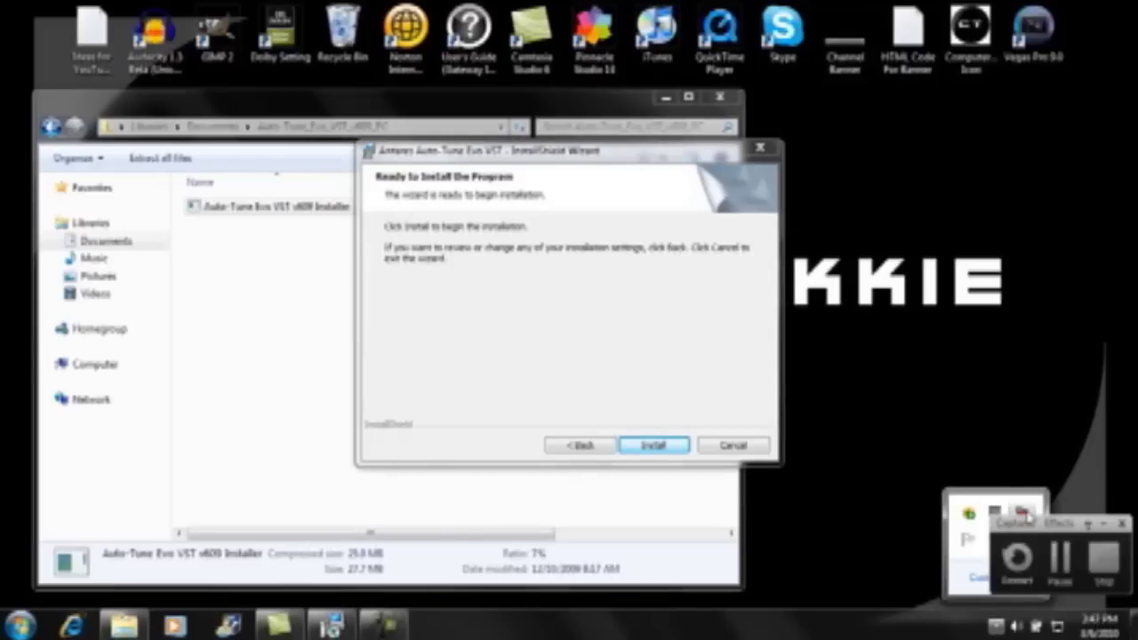